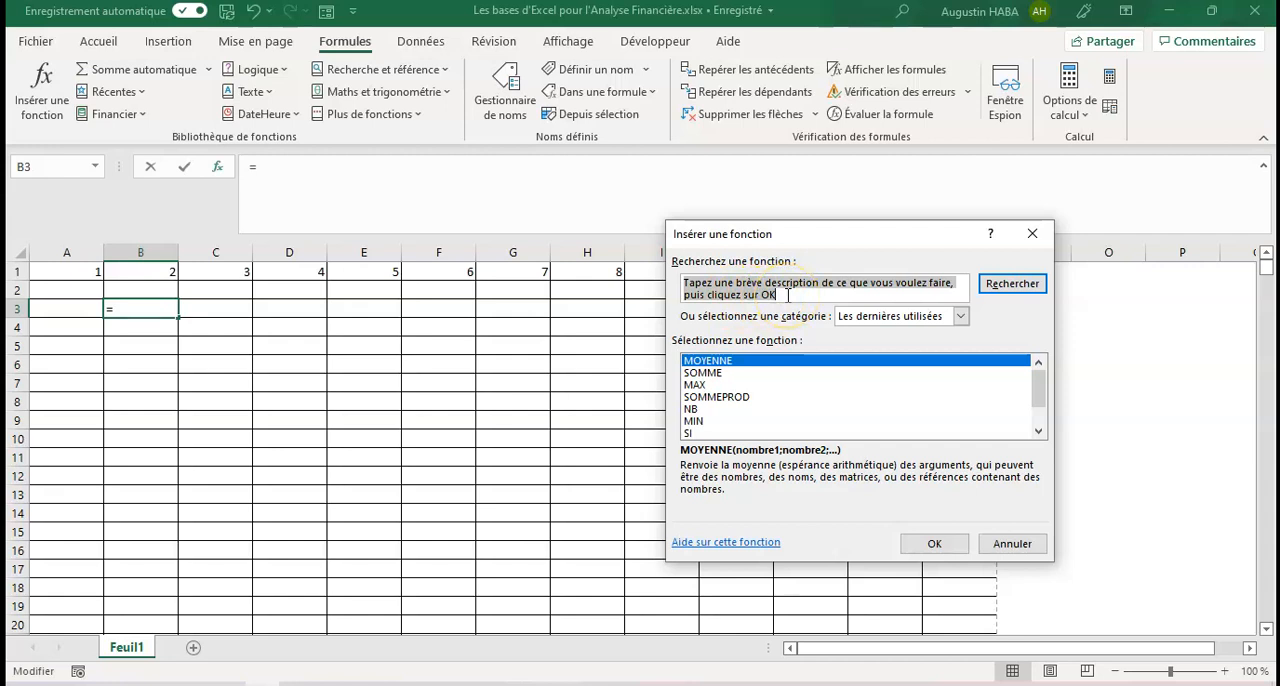
text(somme)
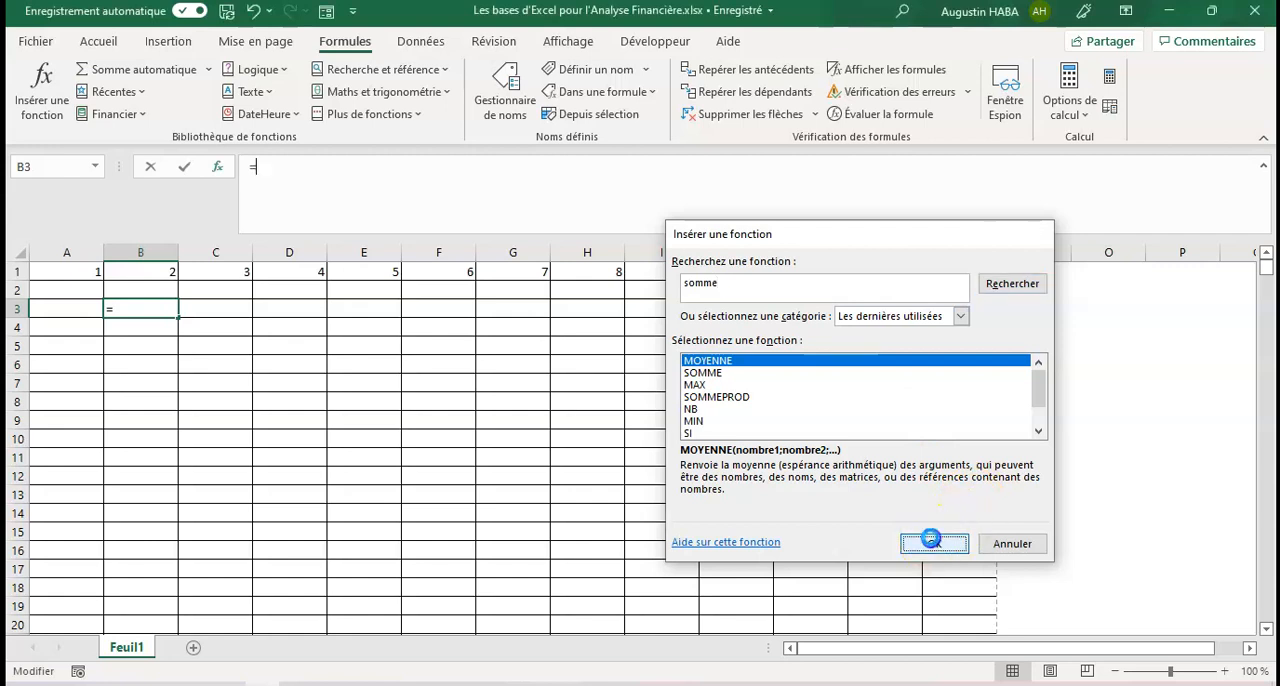
click(932, 542)
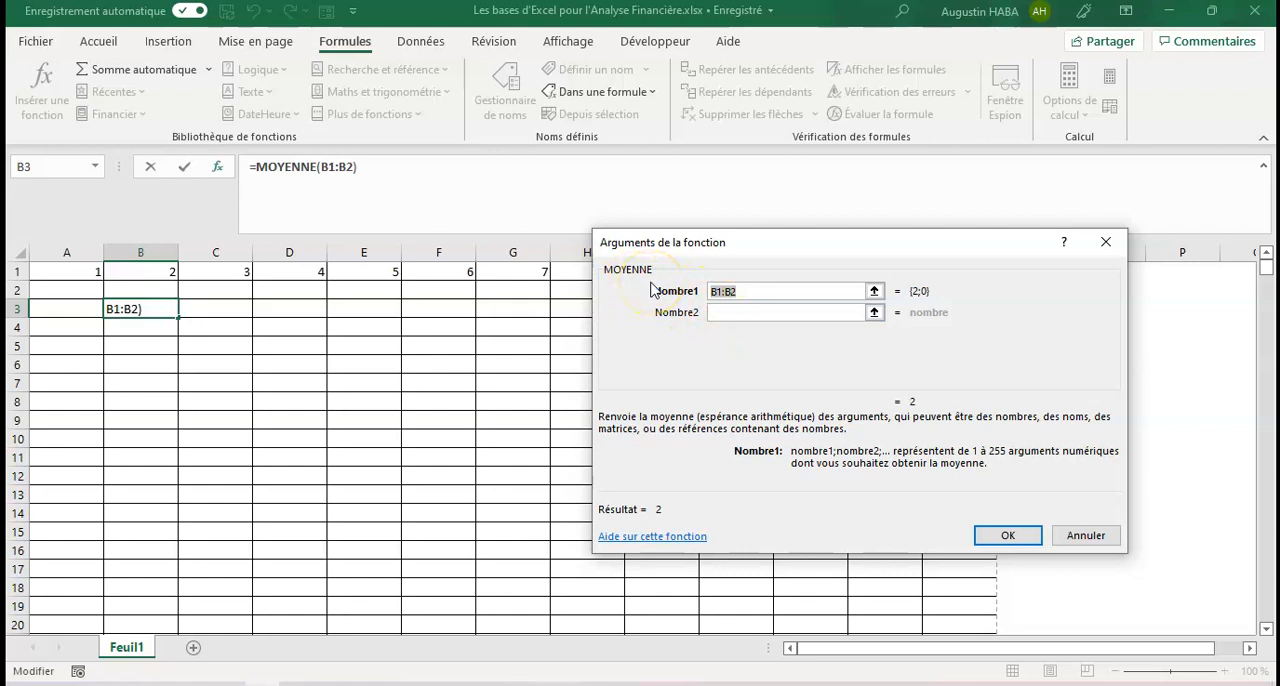
key(Escape)
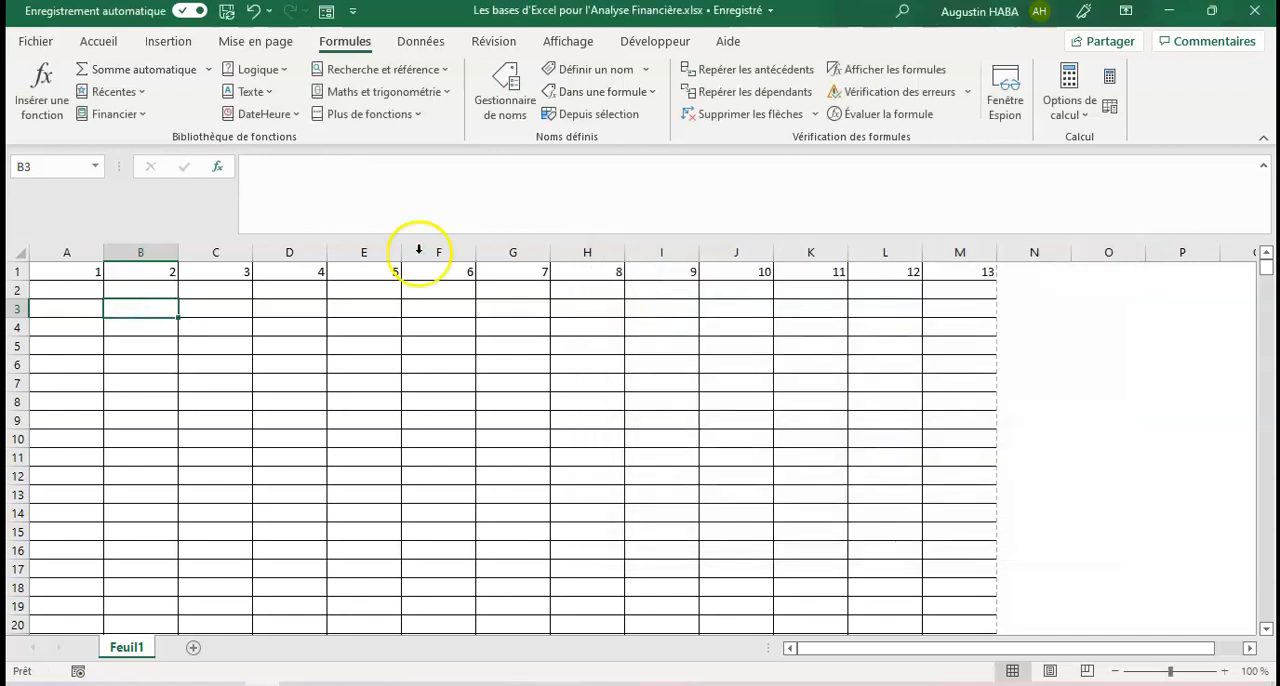
Step: Search the function library for "somme" and insert the SOMME function into cell B3
click(55, 100)
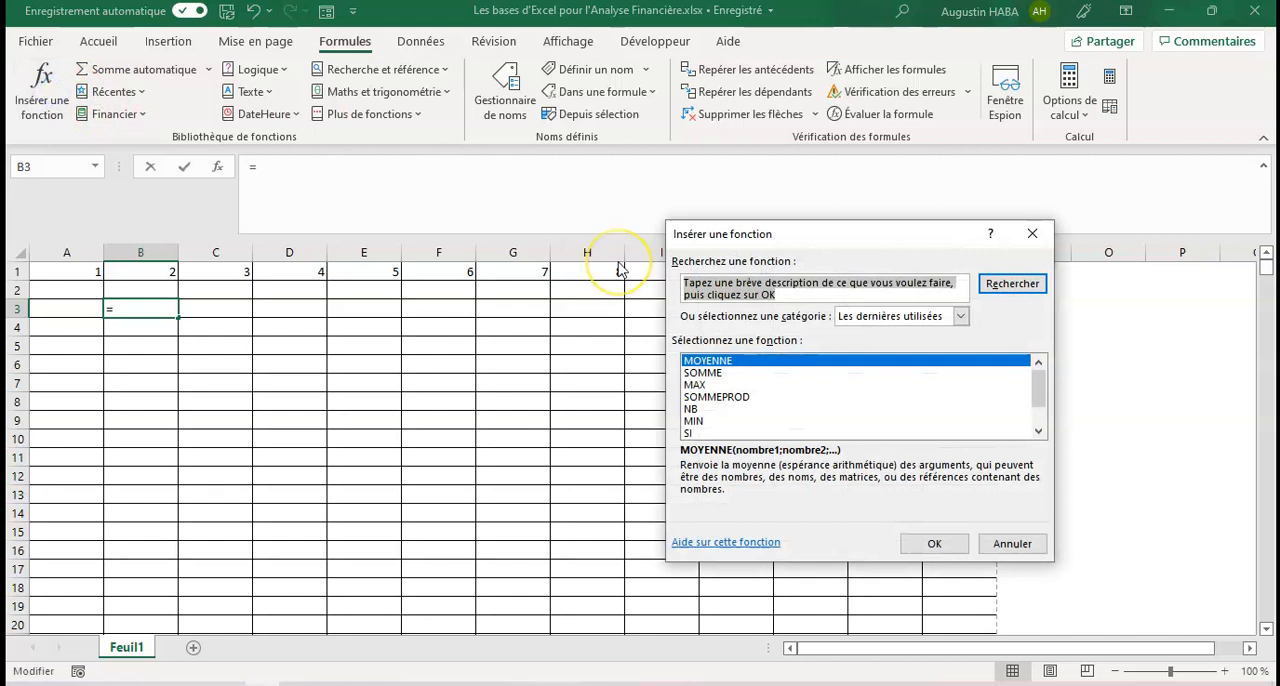
text(somme)
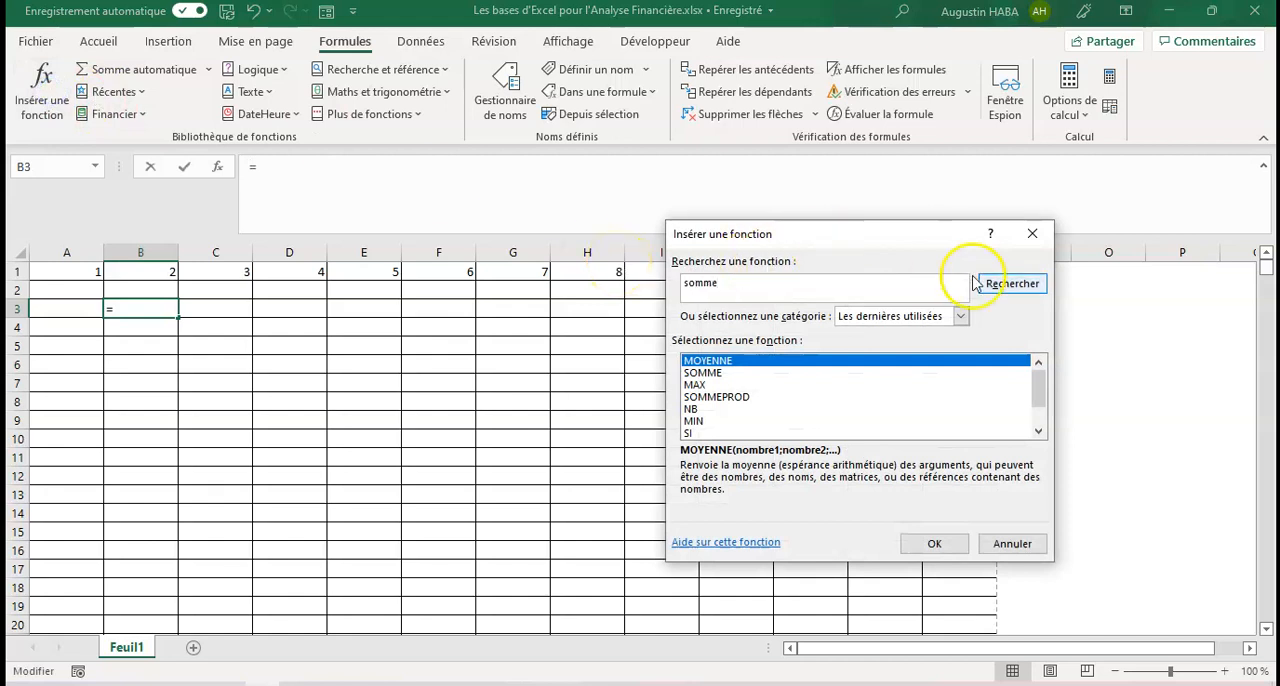
click(1003, 287)
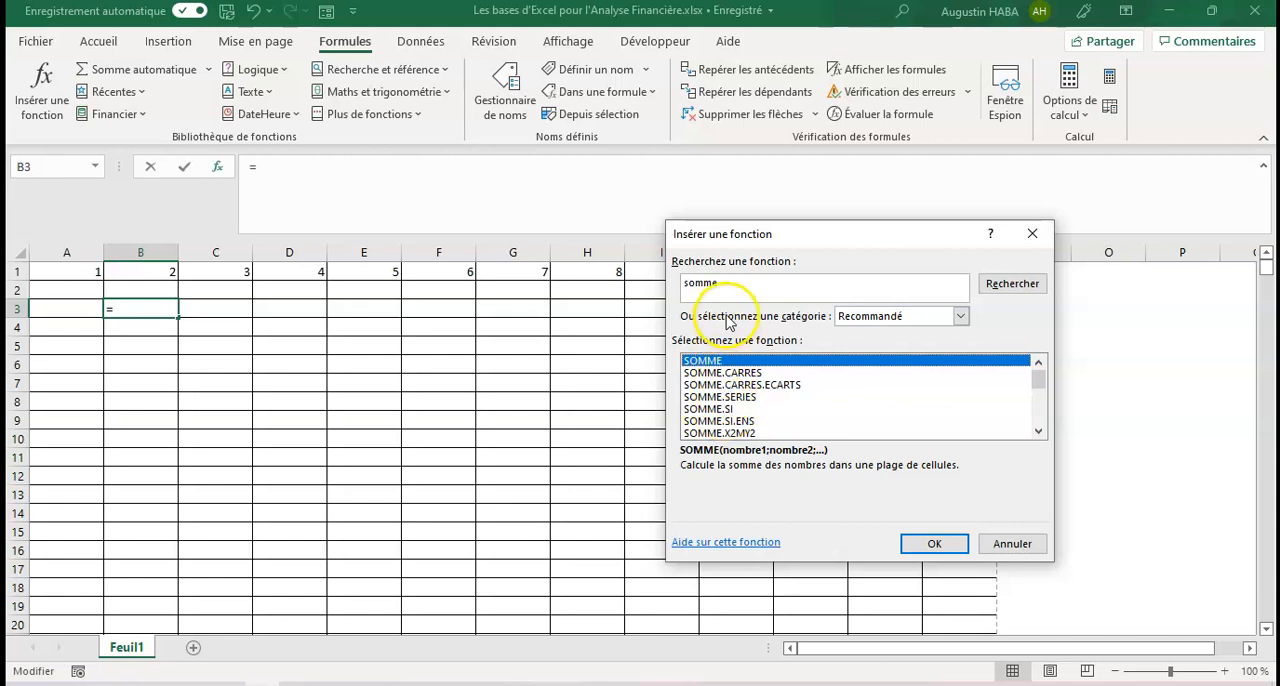
click(952, 543)
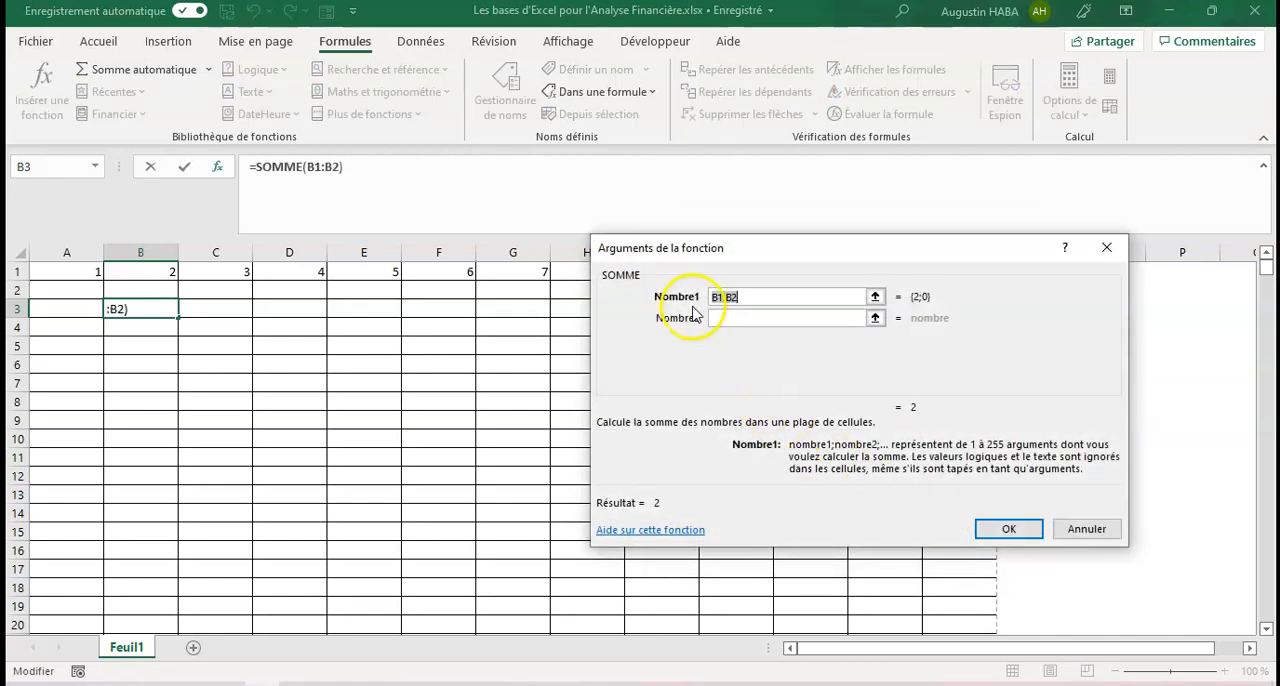
Step: Replace the suggested range of B3's SOMME function with separate arguments A1, B1 and C1, confirm it, and check the resulting formula
click(790, 301)
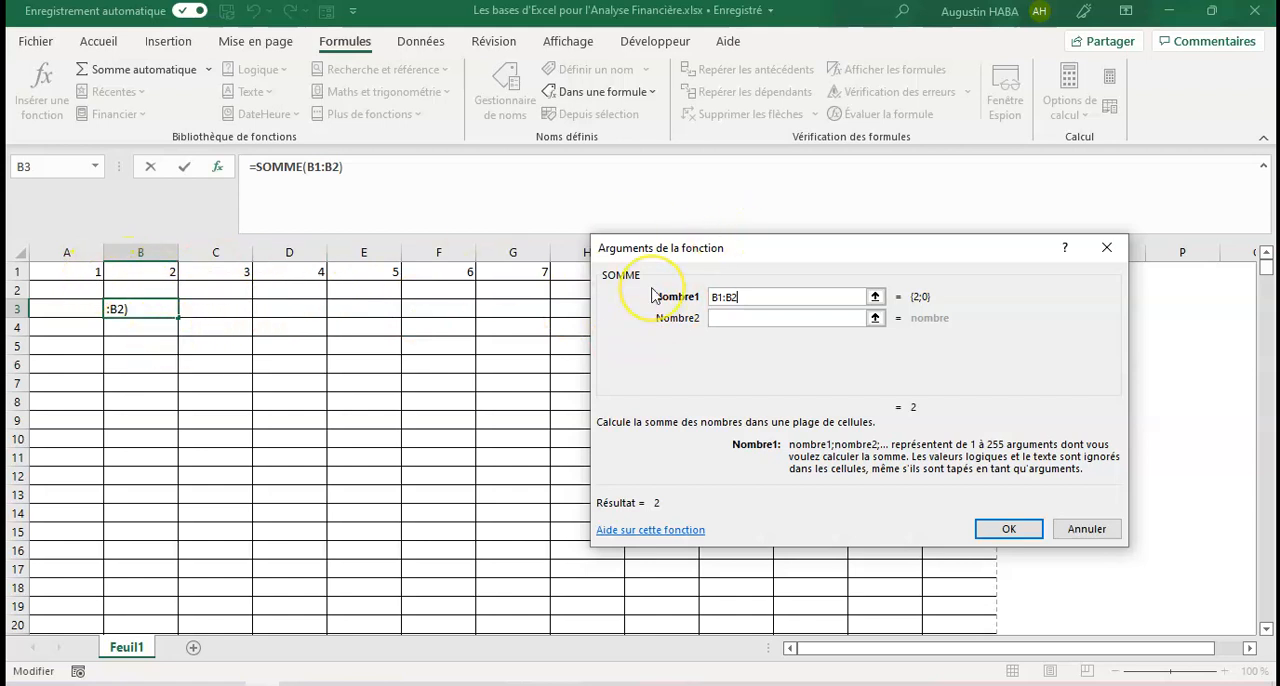
key(BackSpace)
key(BackSpace)
key(BackSpace)
key(BackSpace)
key(BackSpace)
click(92, 270)
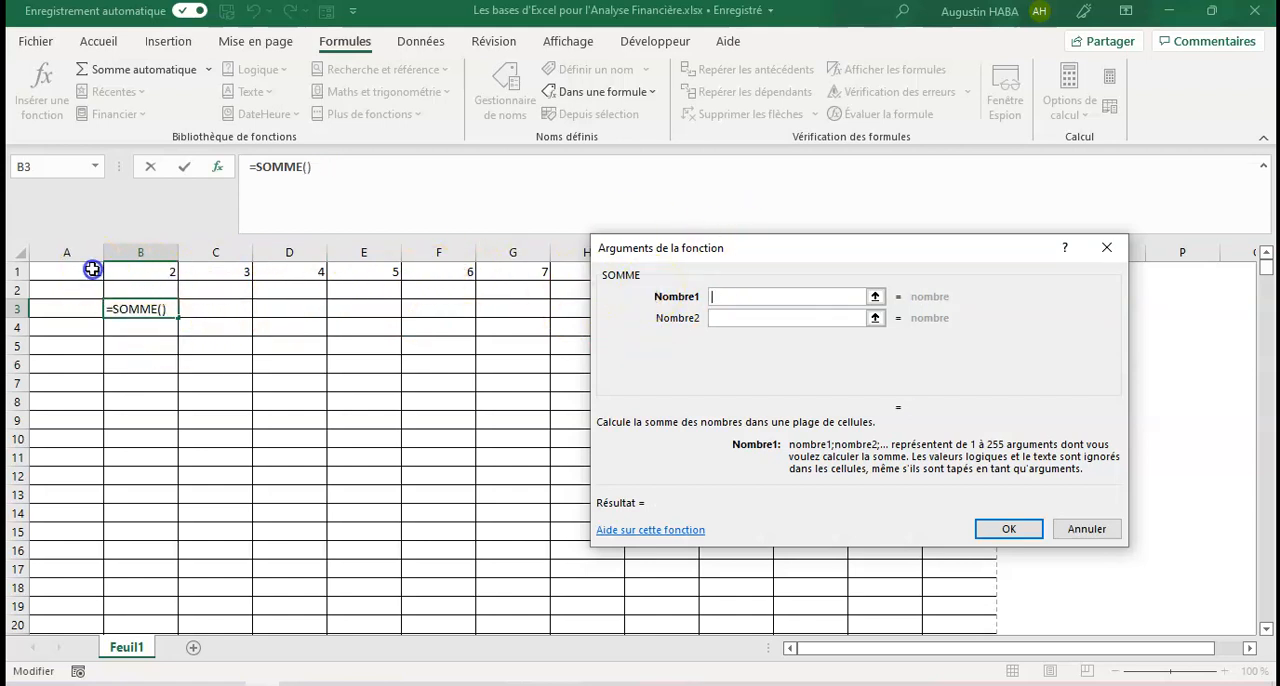
click(750, 317)
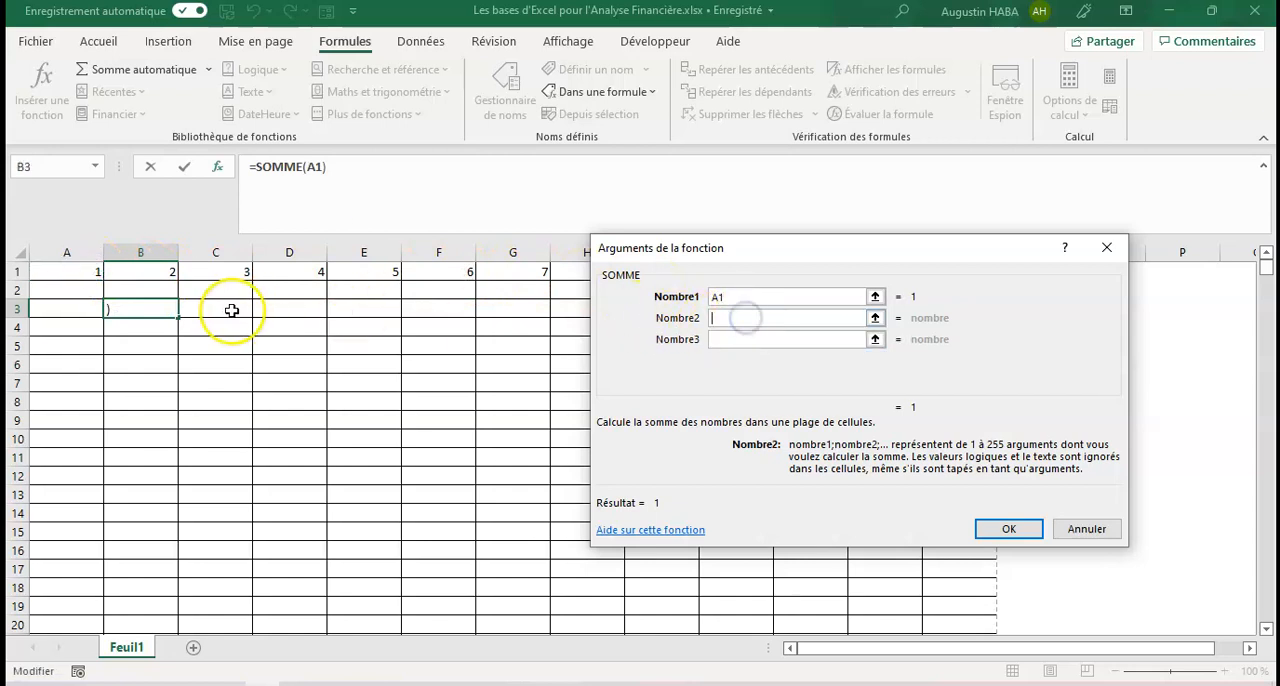
click(155, 275)
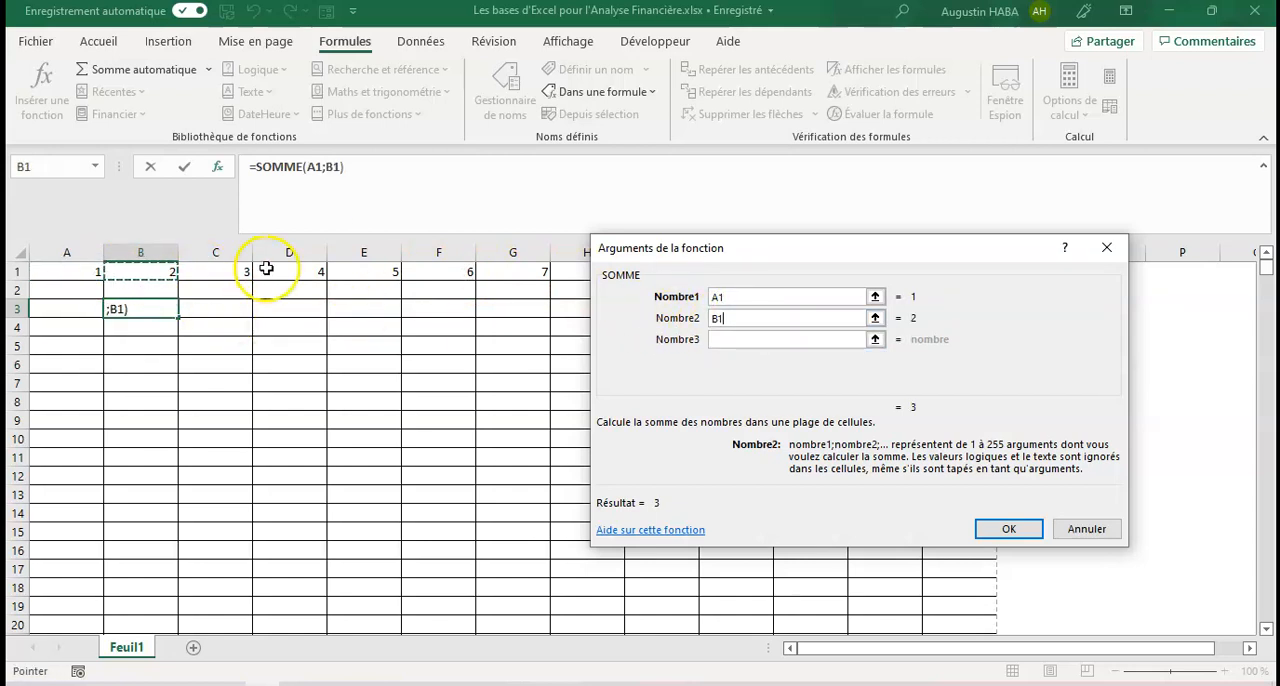
click(735, 338)
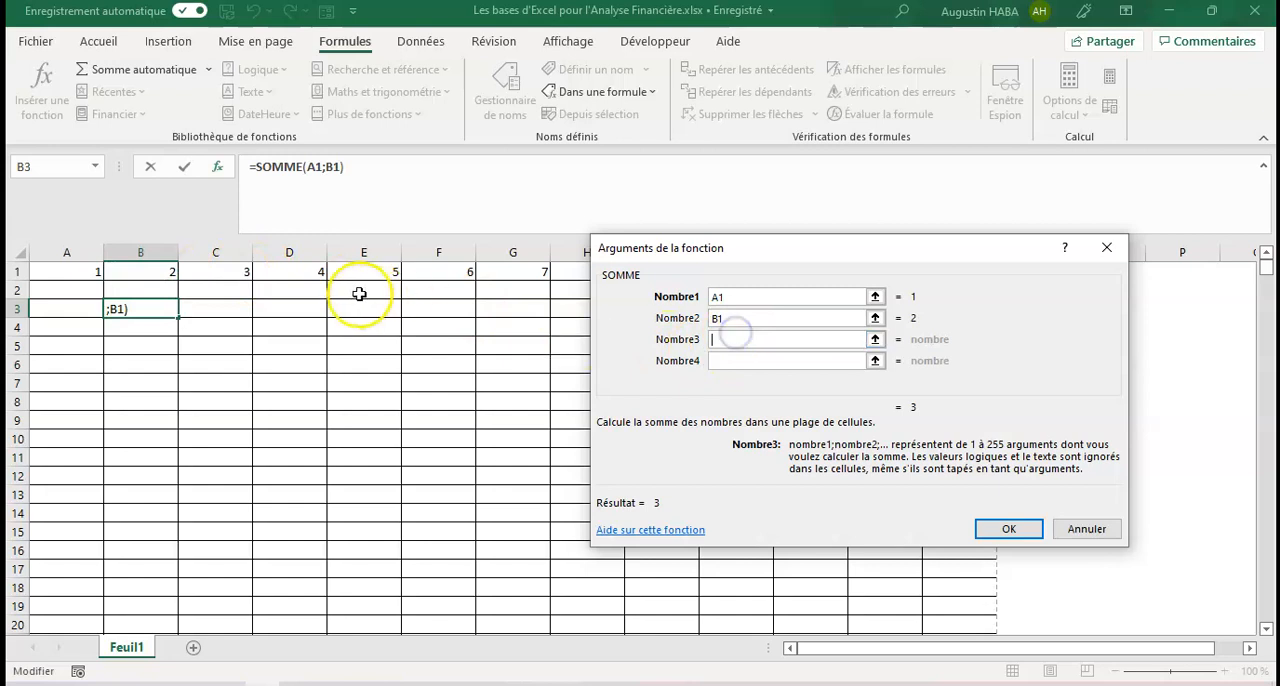
click(212, 274)
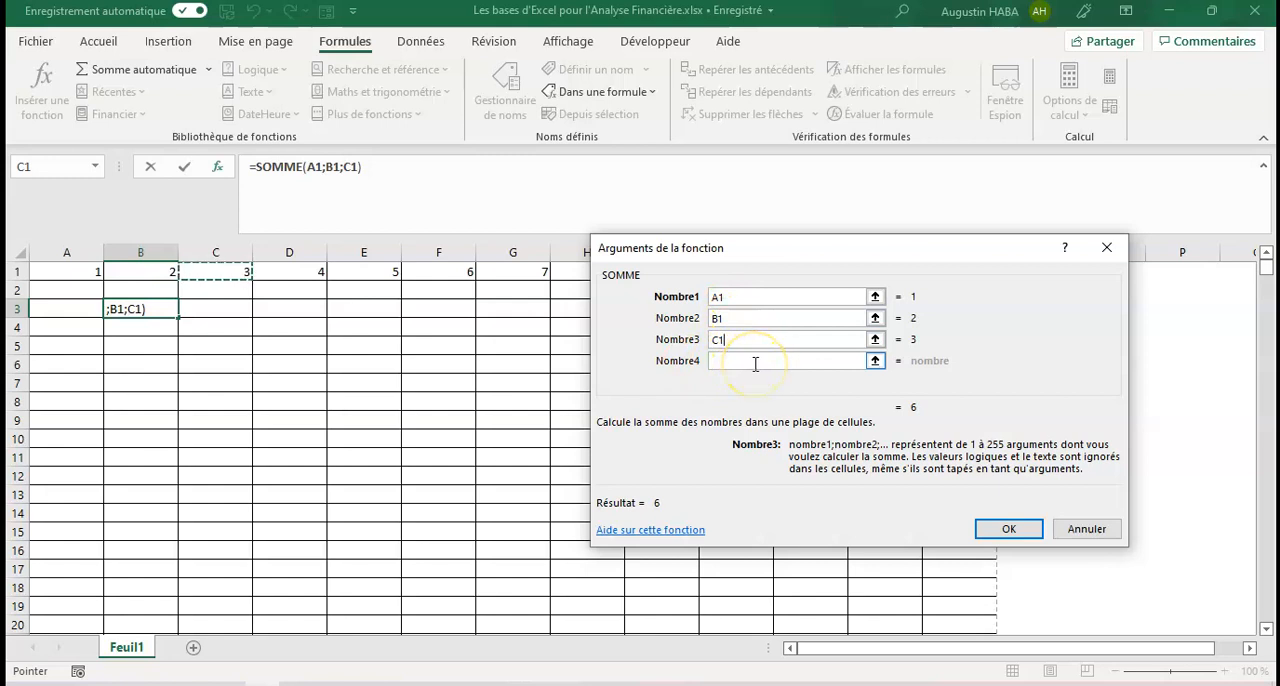
click(1009, 529)
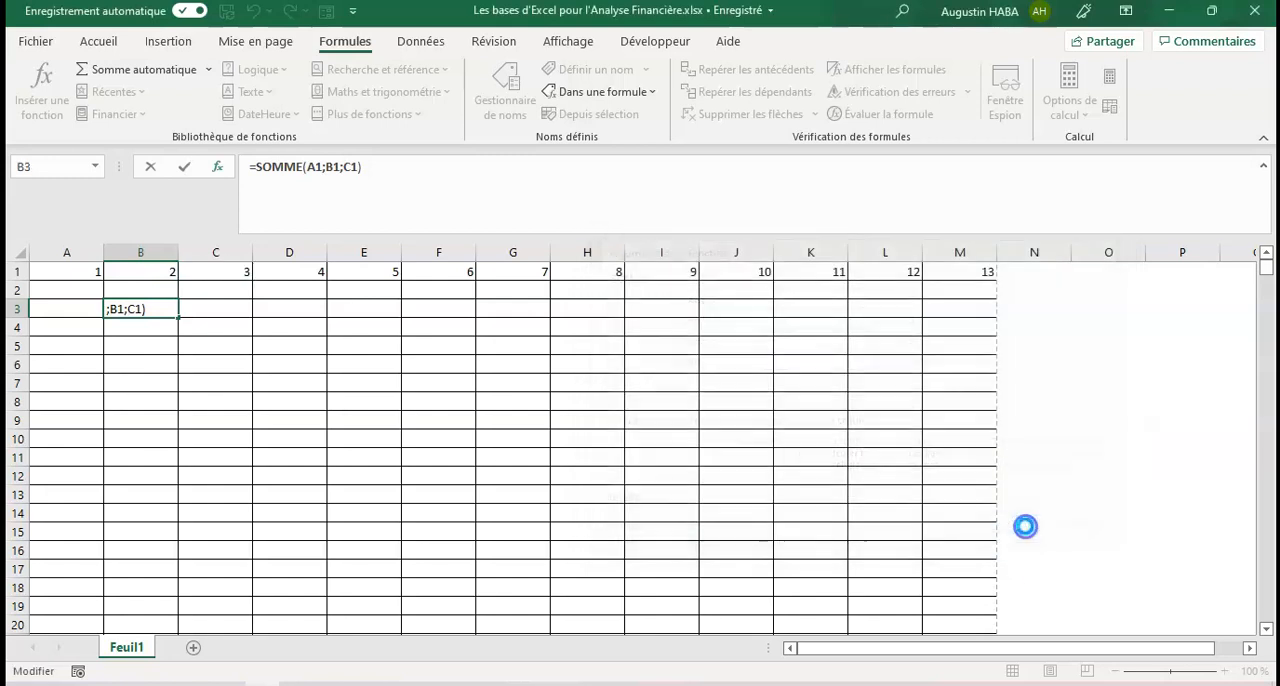
drag(70, 273, 212, 263)
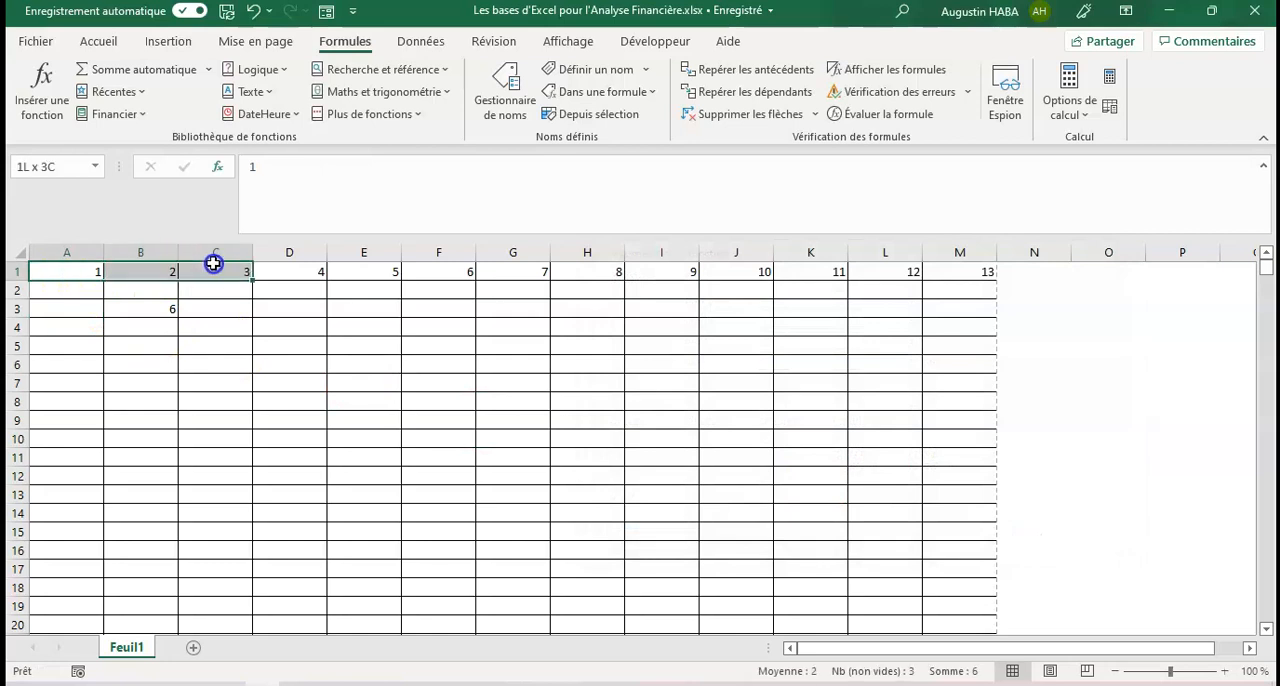
click(130, 307)
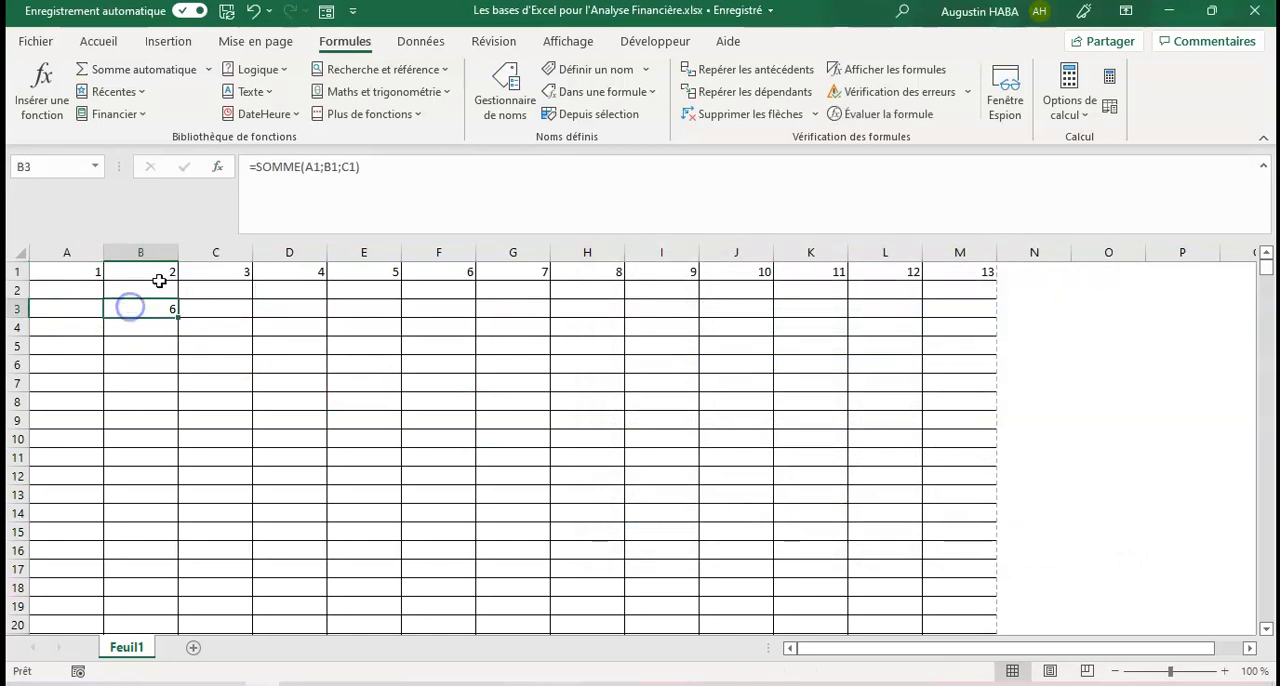
click(140, 330)
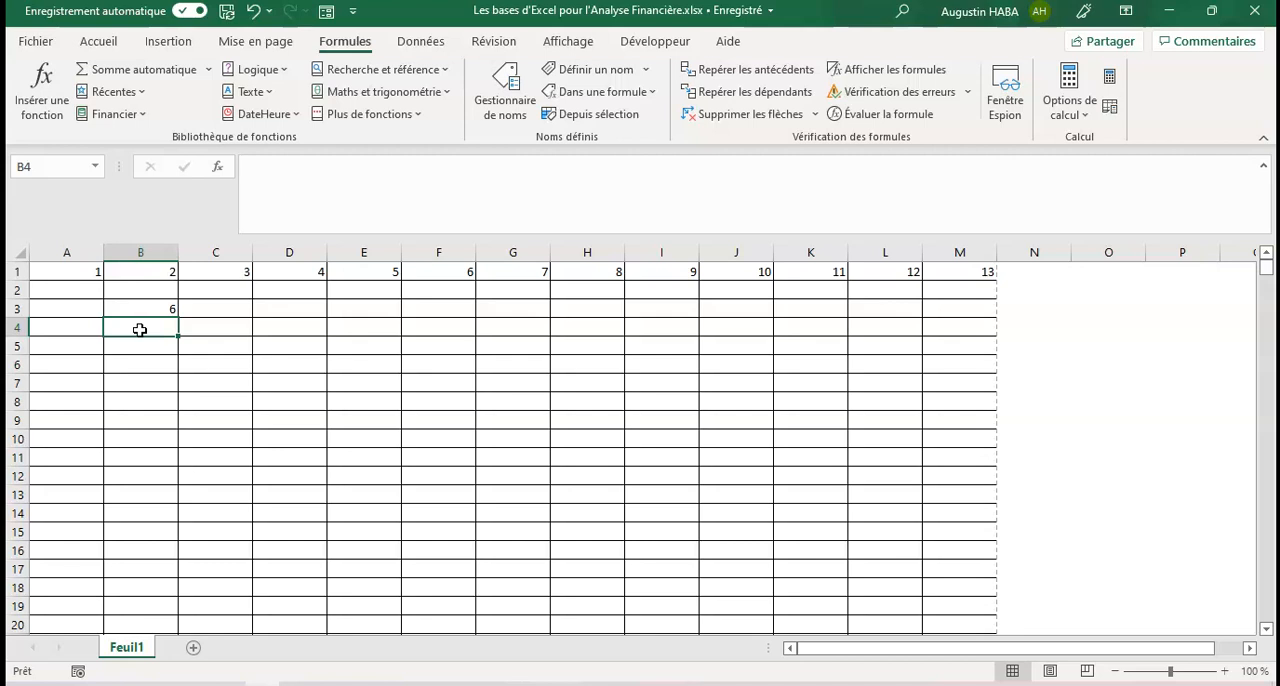
text(=)
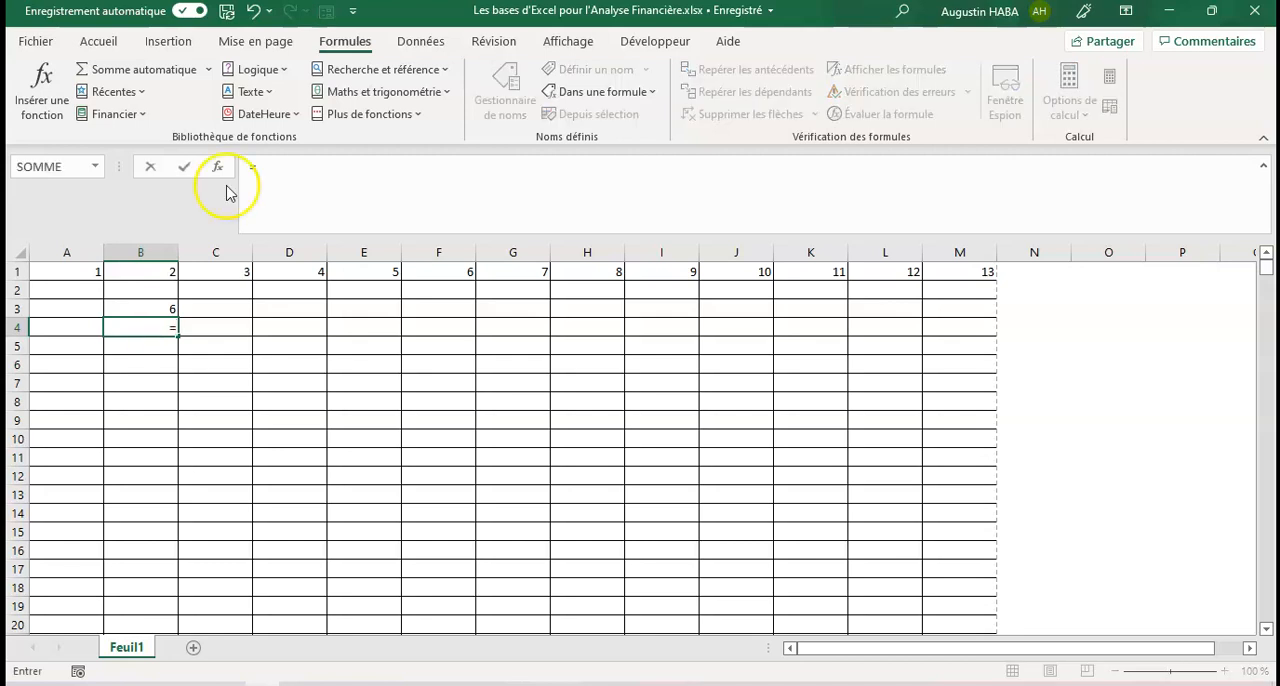
click(345, 43)
click(35, 104)
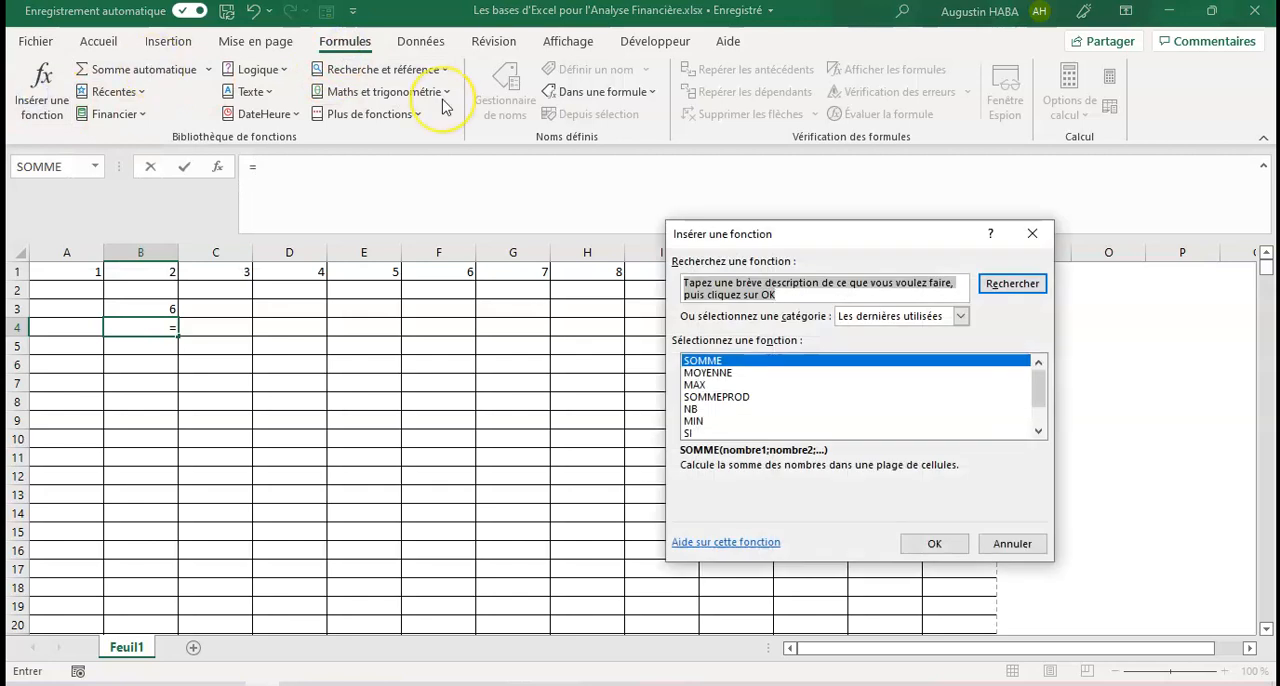
text(somme)
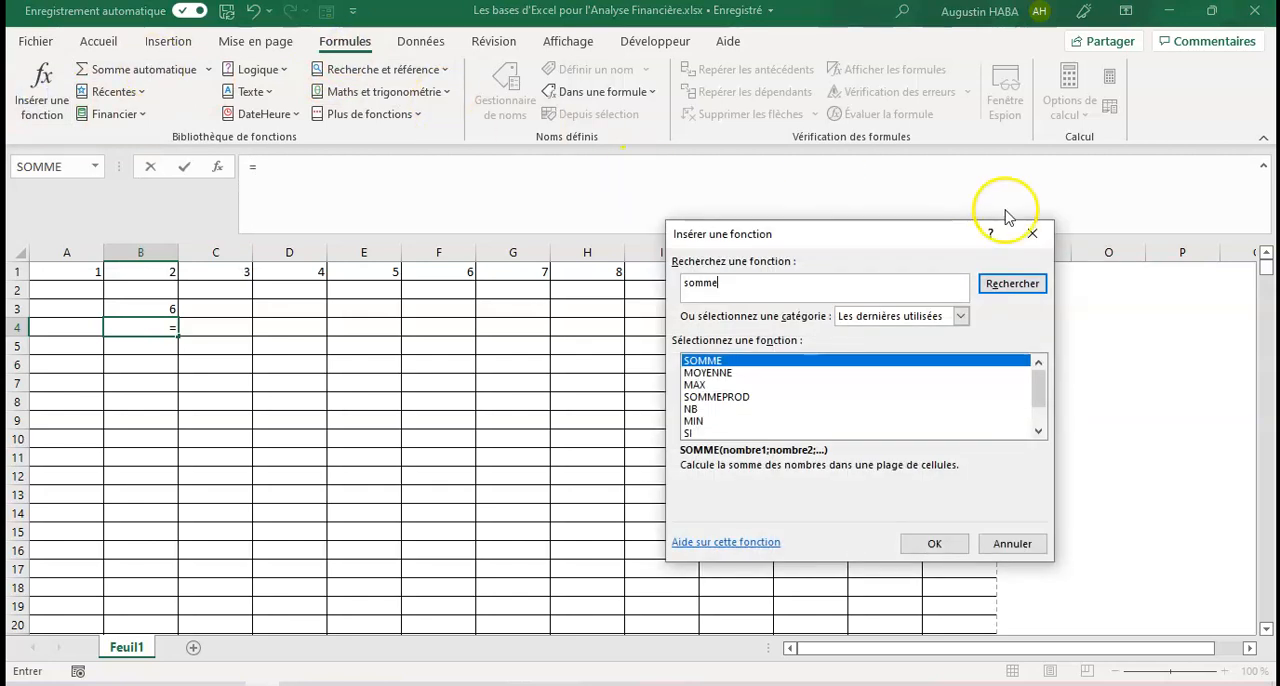
click(995, 283)
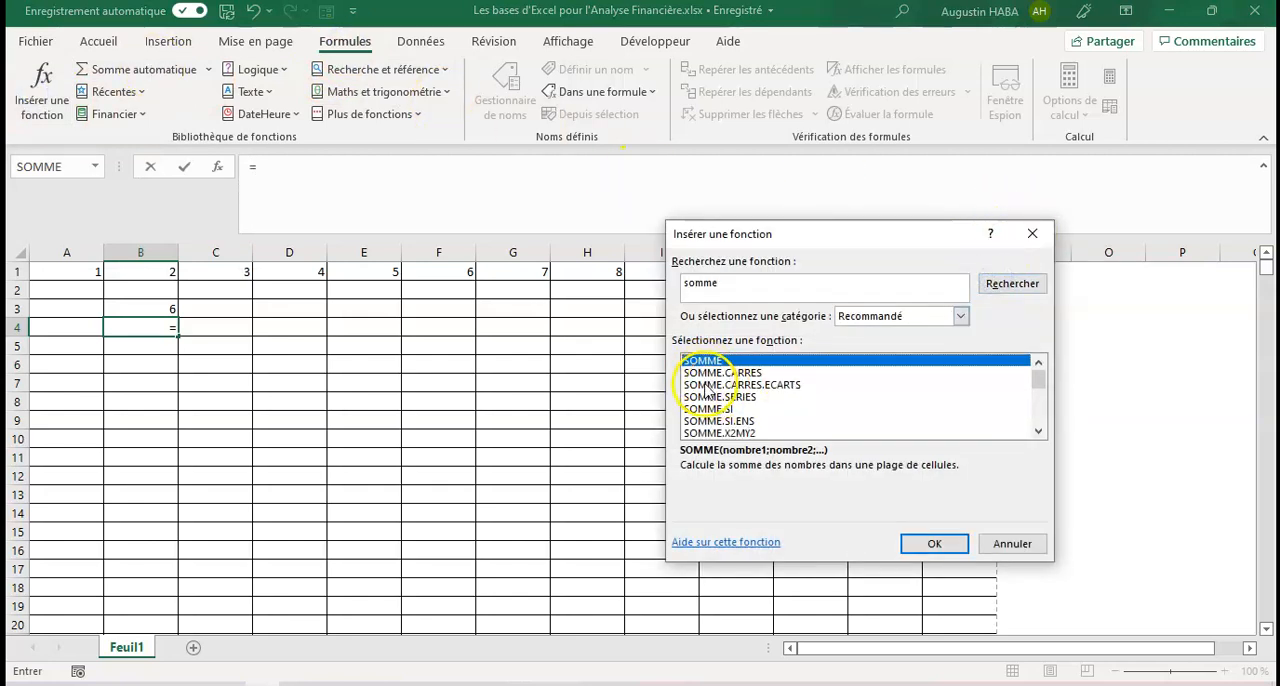
key(Escape)
Step: Enter the formula =SOMME(A1:C1) directly in cell B4, choosing SOMME from the suggested functions
text(=)
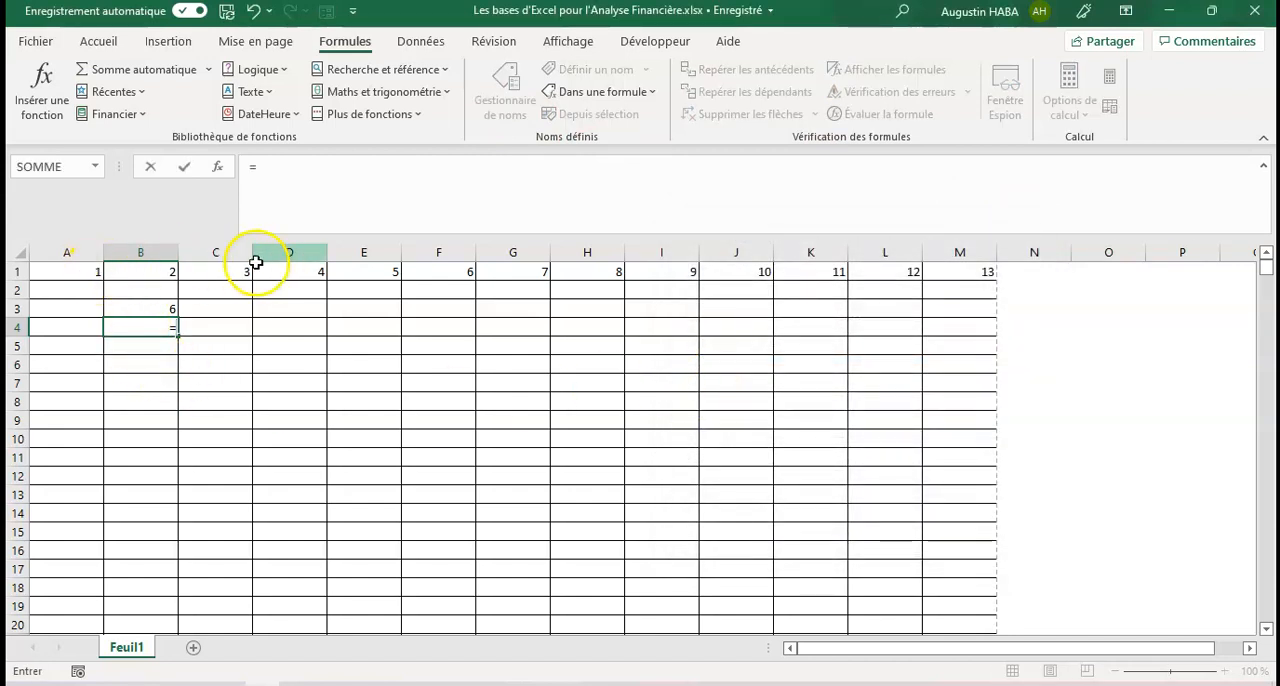
text(somm)
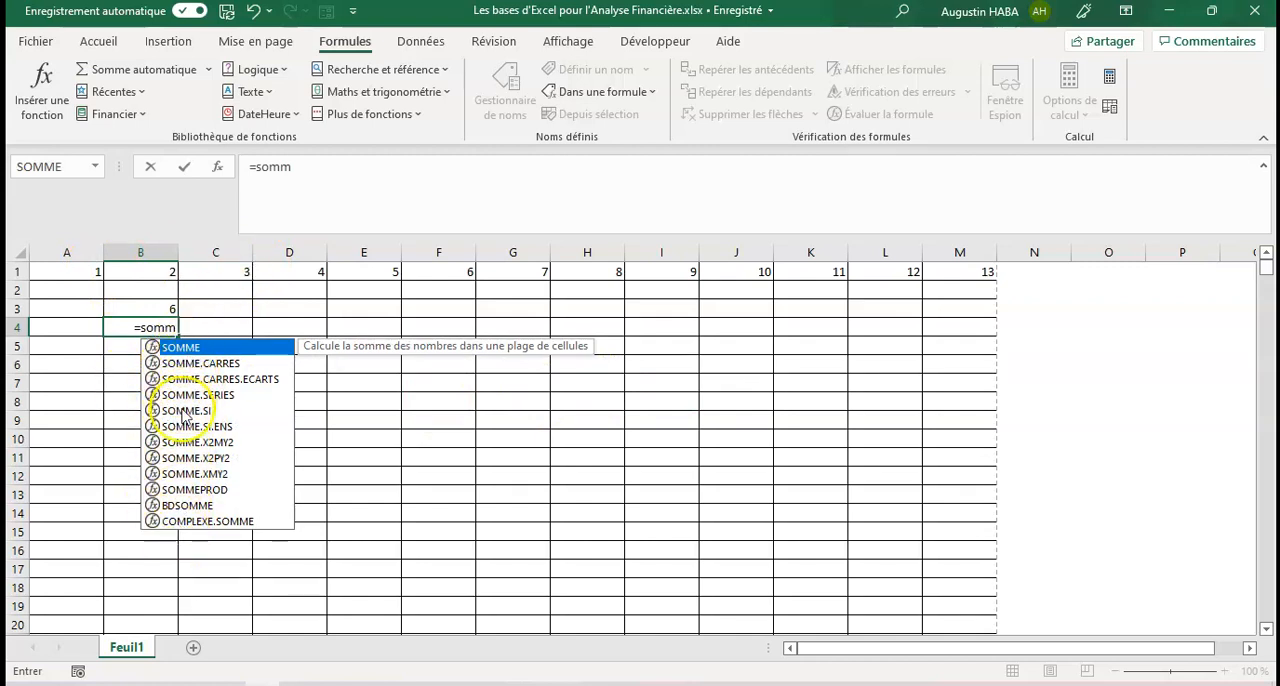
double_click(185, 347)
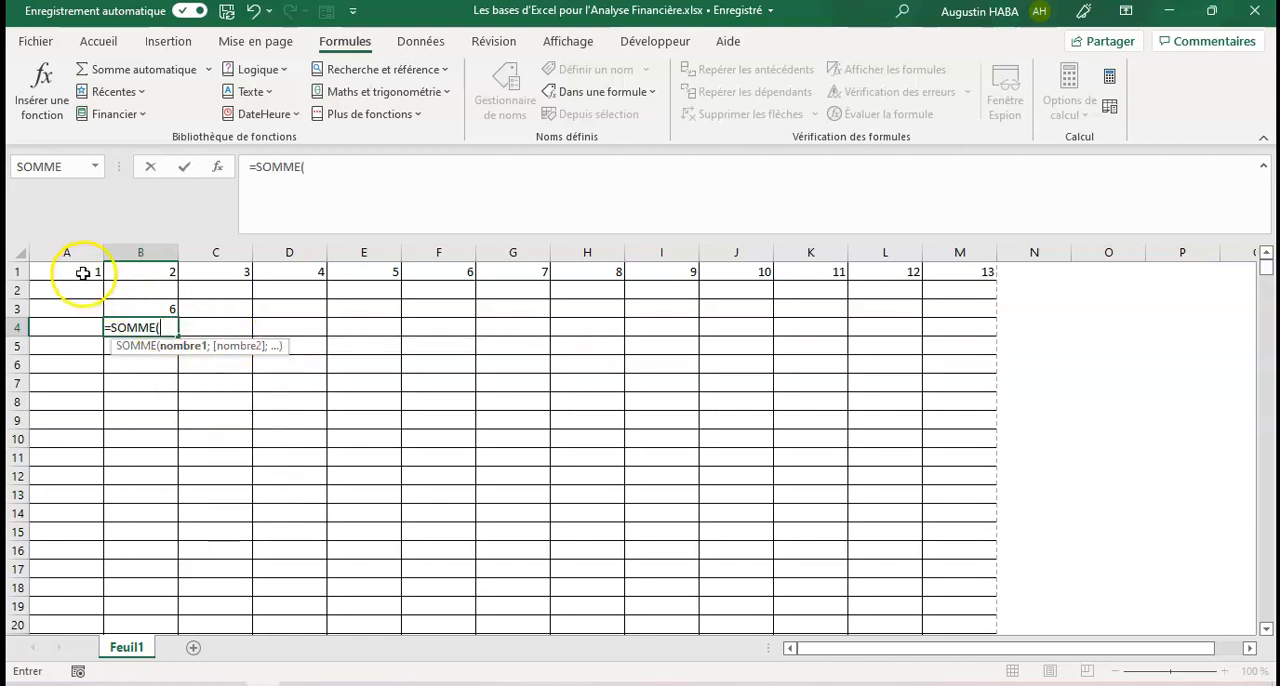
drag(83, 272, 217, 272)
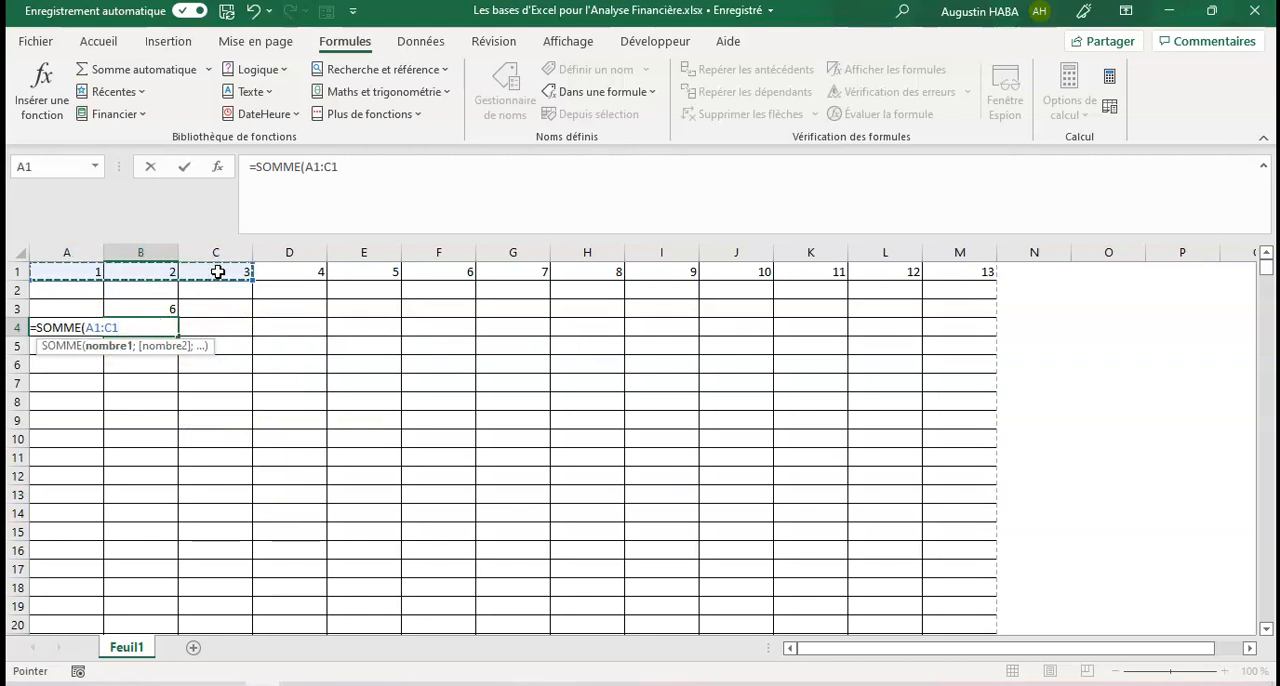
text())
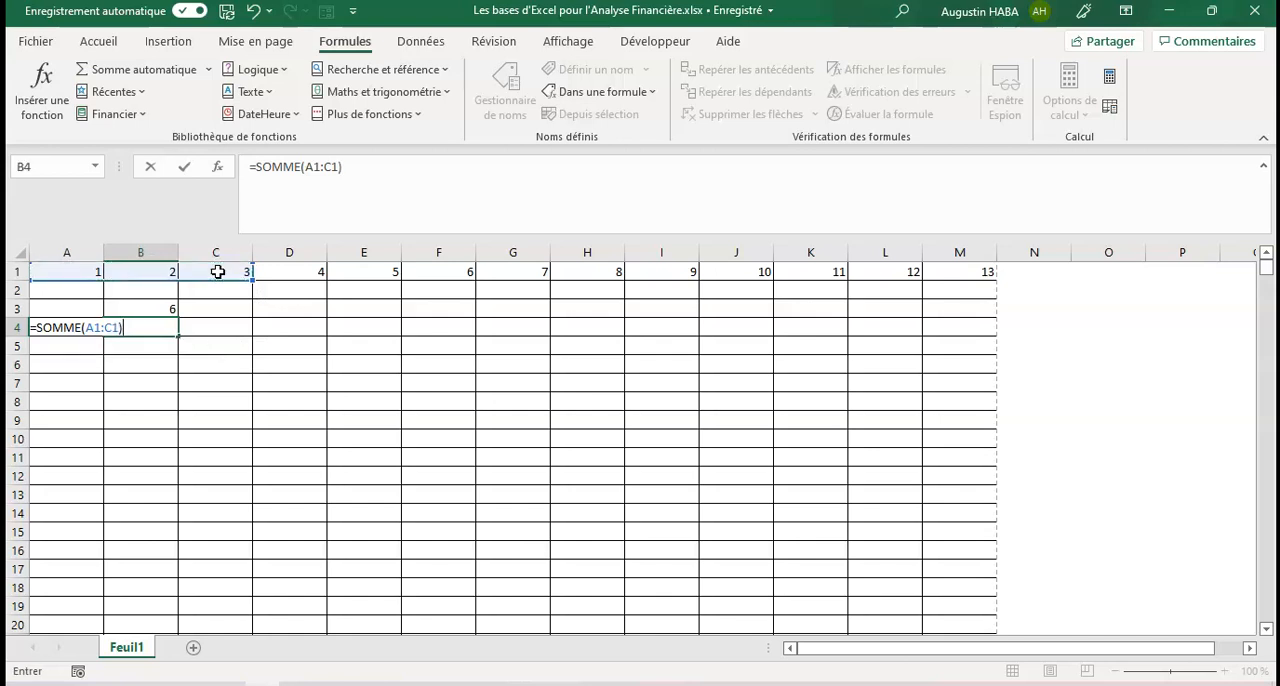
key(Return)
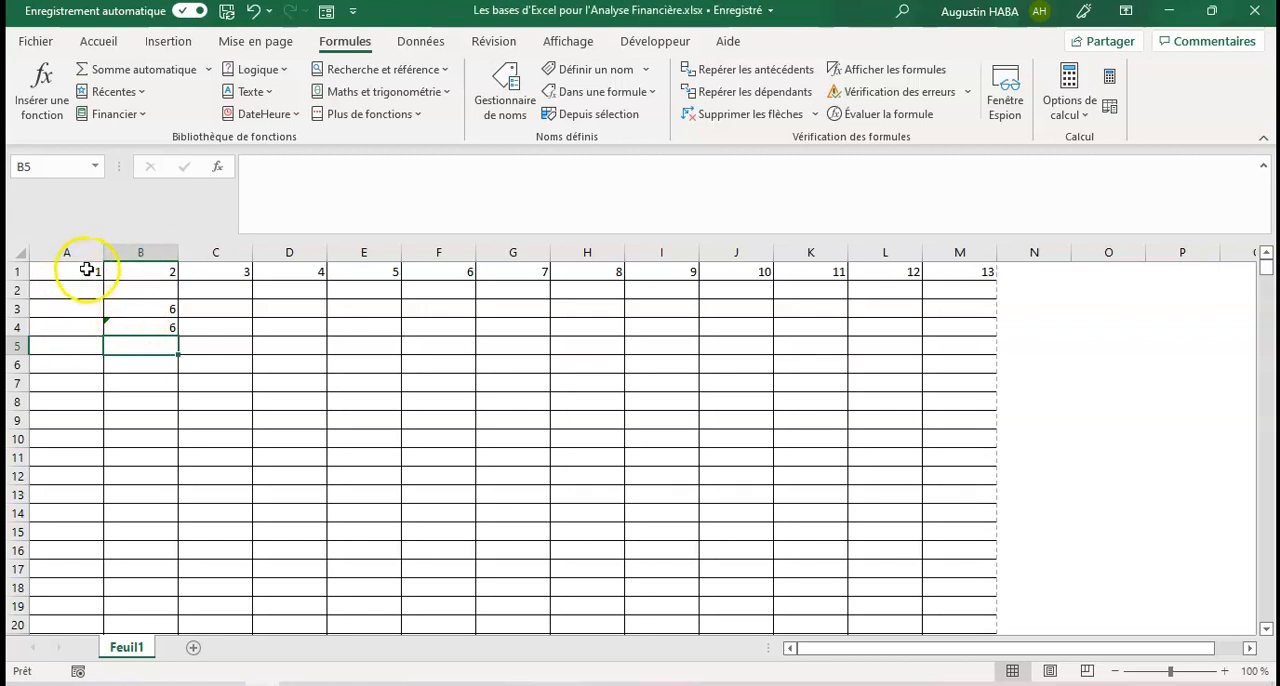
click(68, 306)
drag(68, 306, 196, 340)
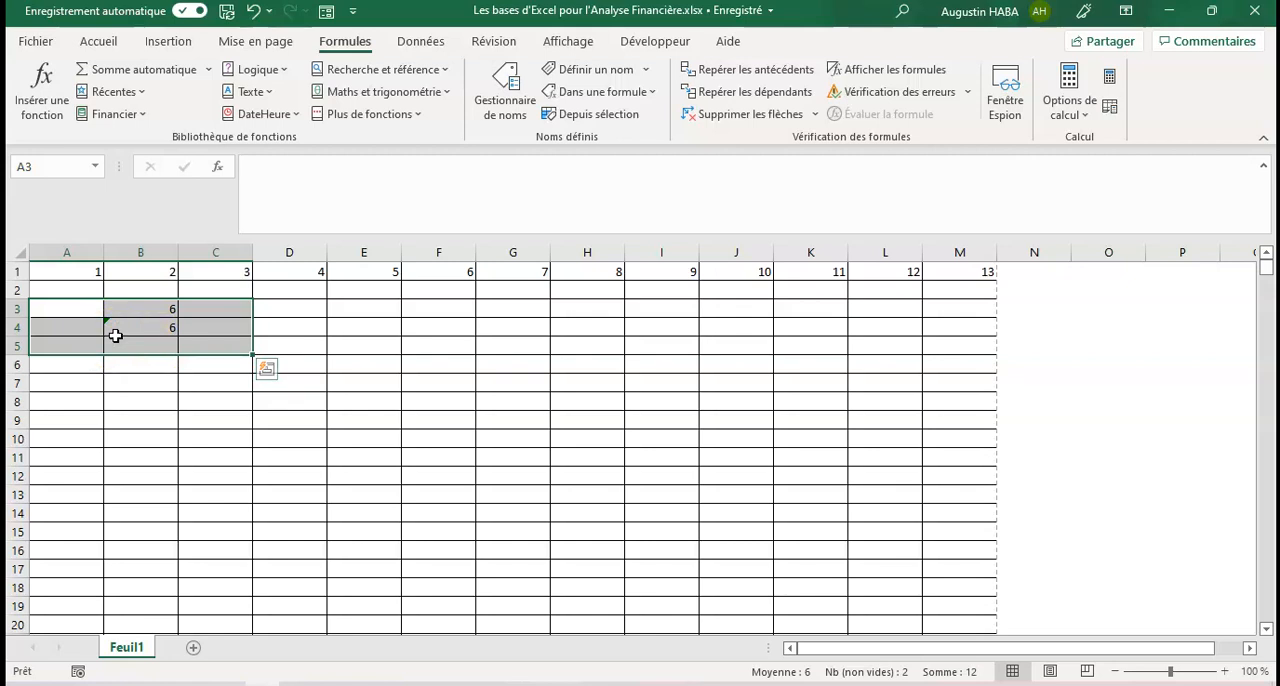
click(183, 310)
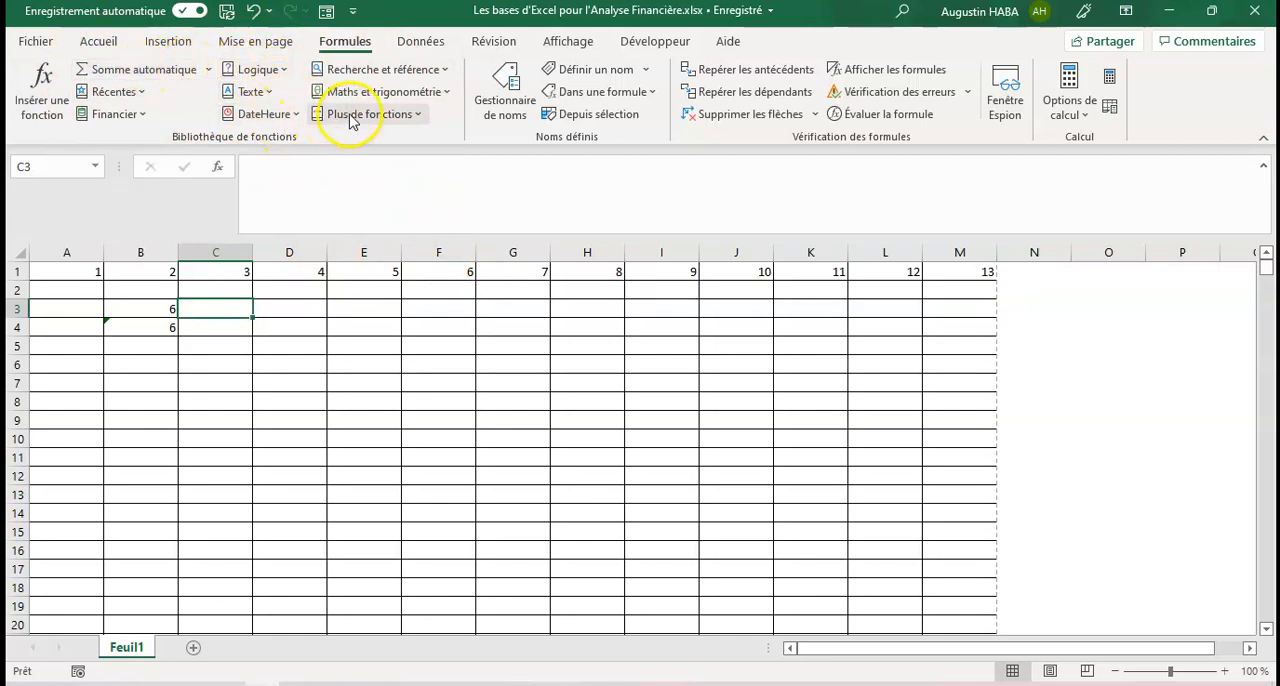
click(447, 92)
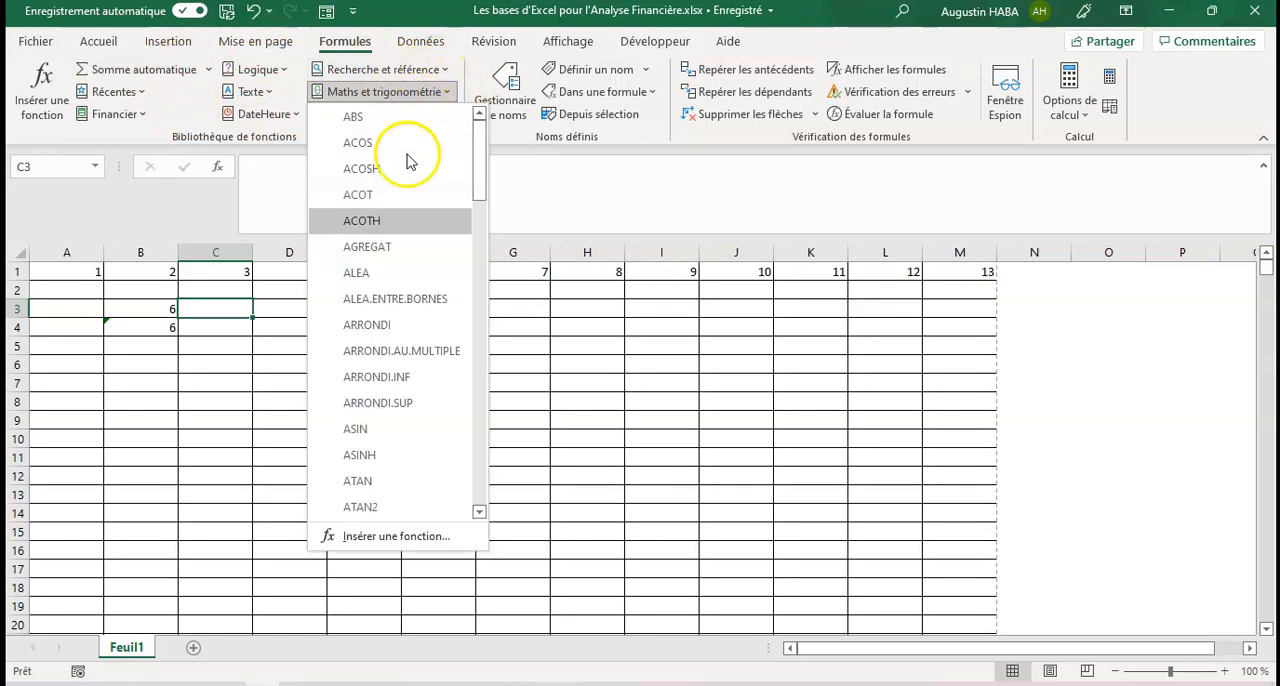
click(554, 437)
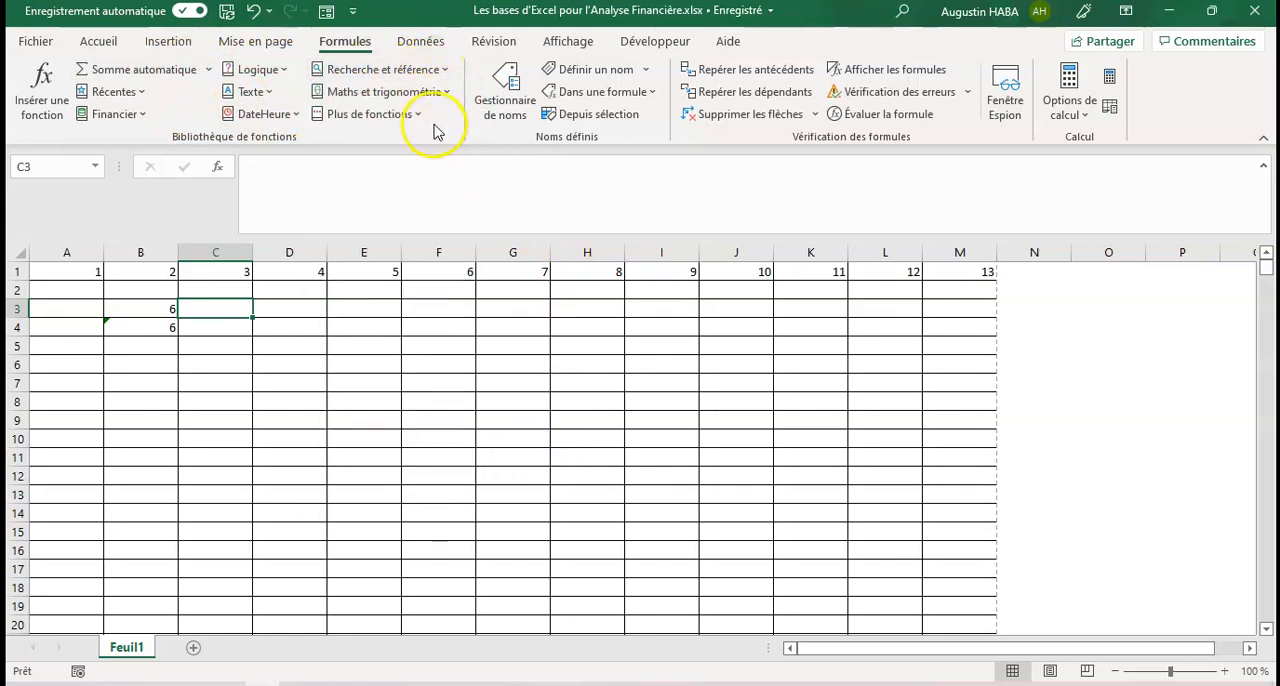
click(495, 90)
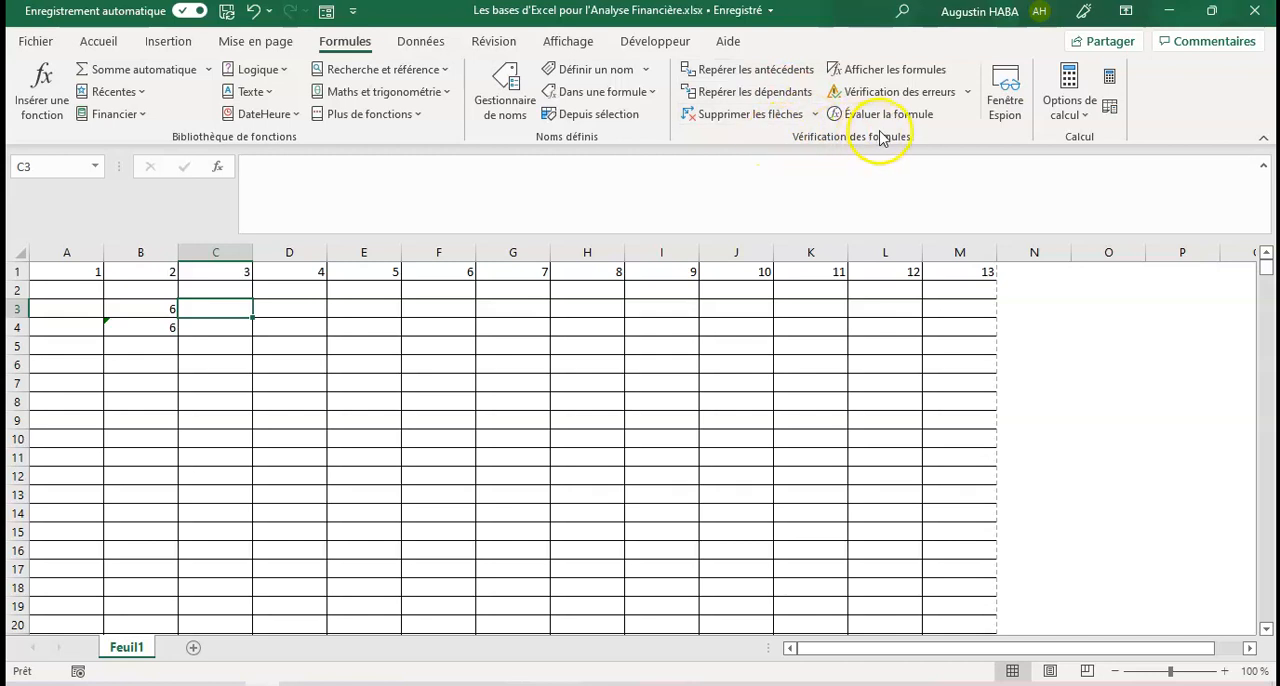
Step: Trace the precedents of the SOMME formula in cell B3 and open that formula for editing to view its referenced cells
click(100, 313)
click(140, 312)
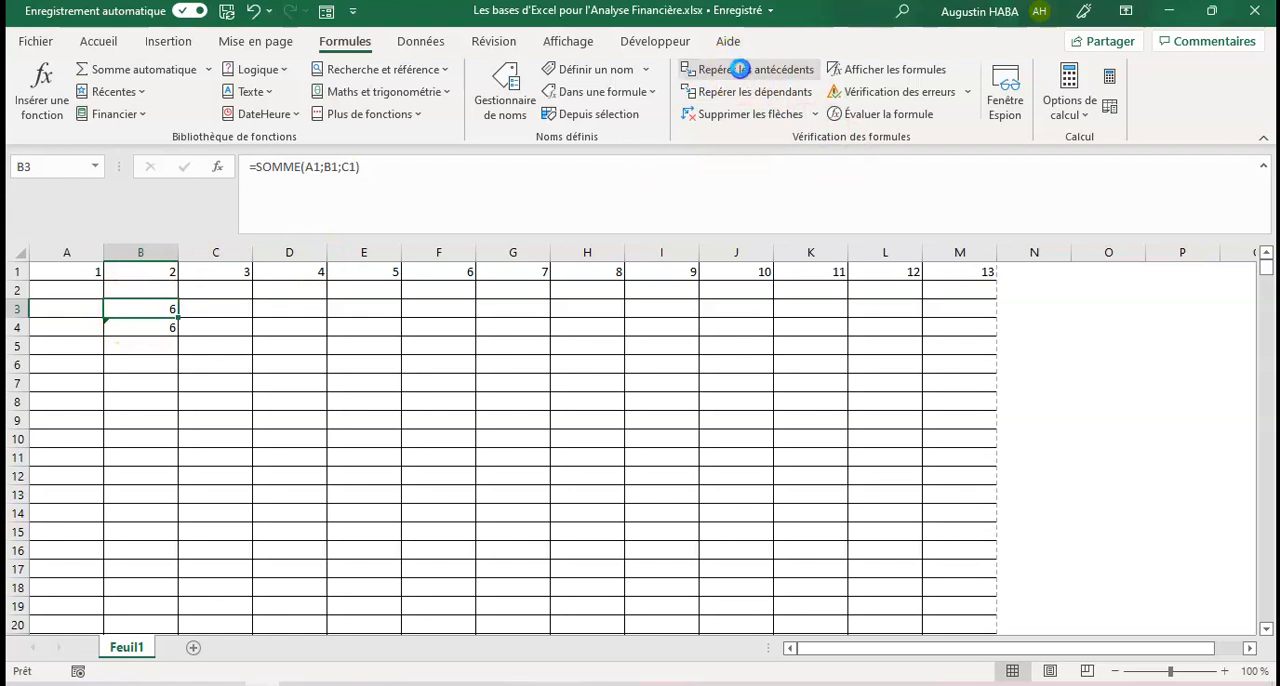
click(739, 69)
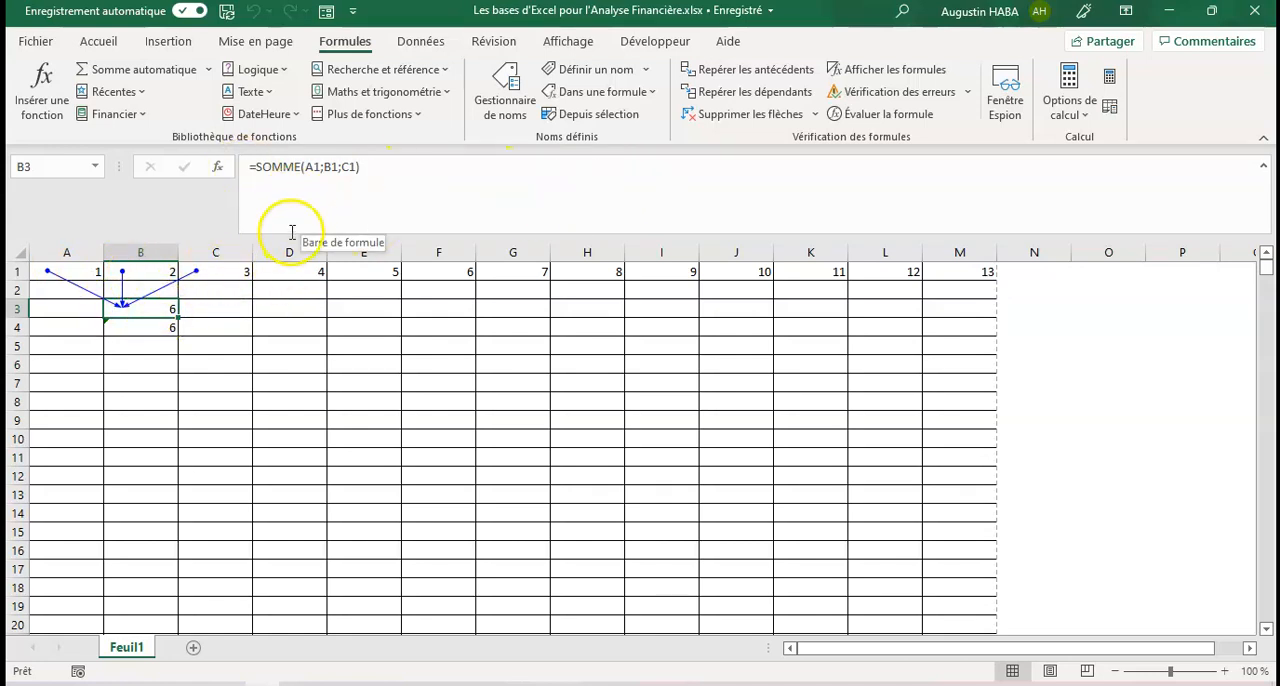
click(420, 200)
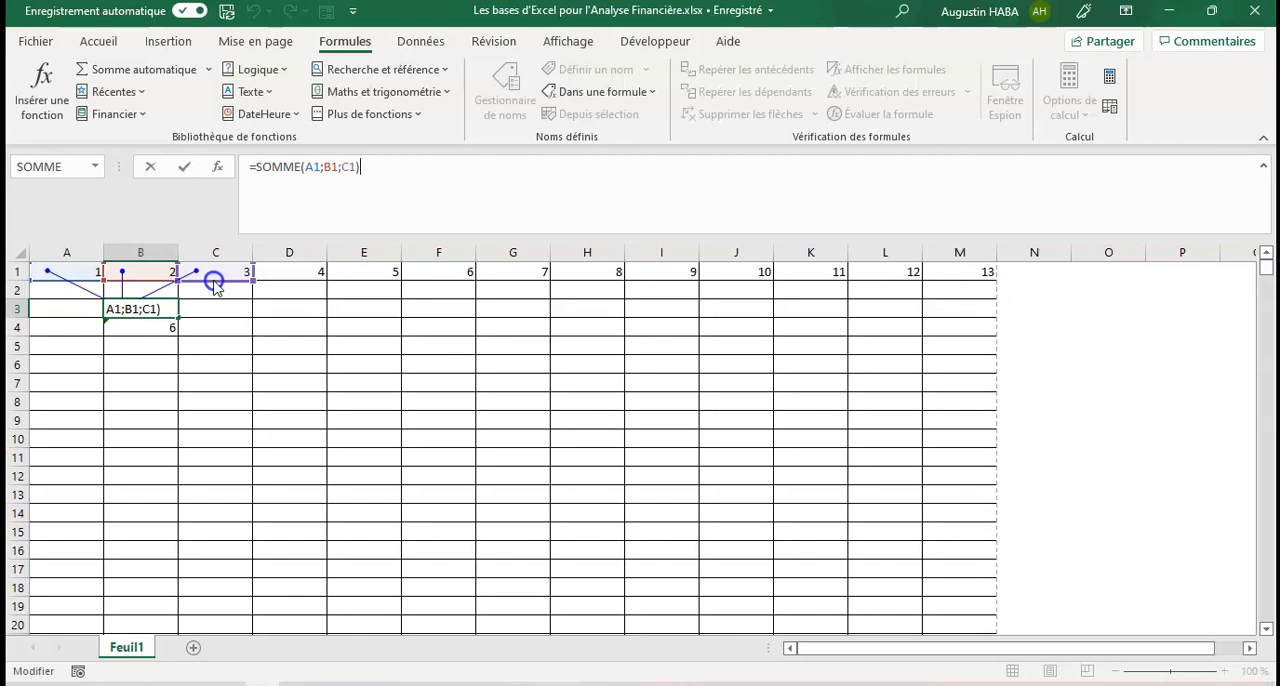
Step: Shift the third reference of B3's SOMME formula to cell D1 directly on the sheet, confirm it, and undo the change
drag(215, 285, 268, 274)
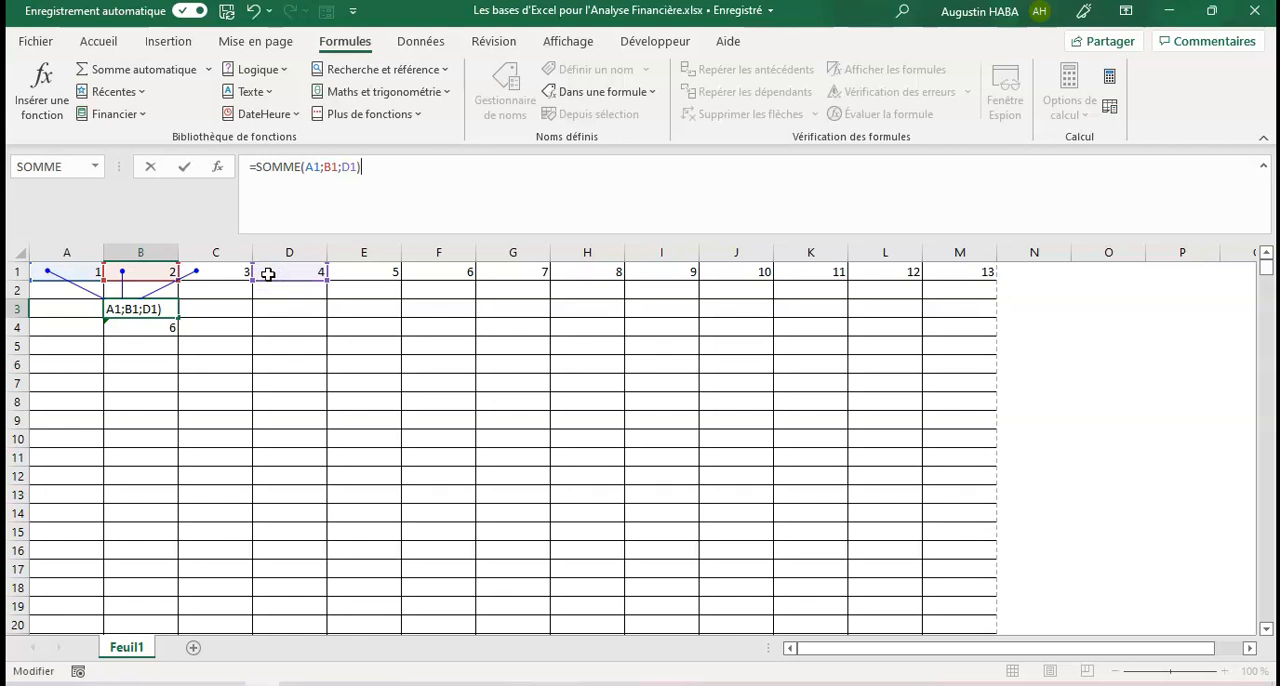
key(Return)
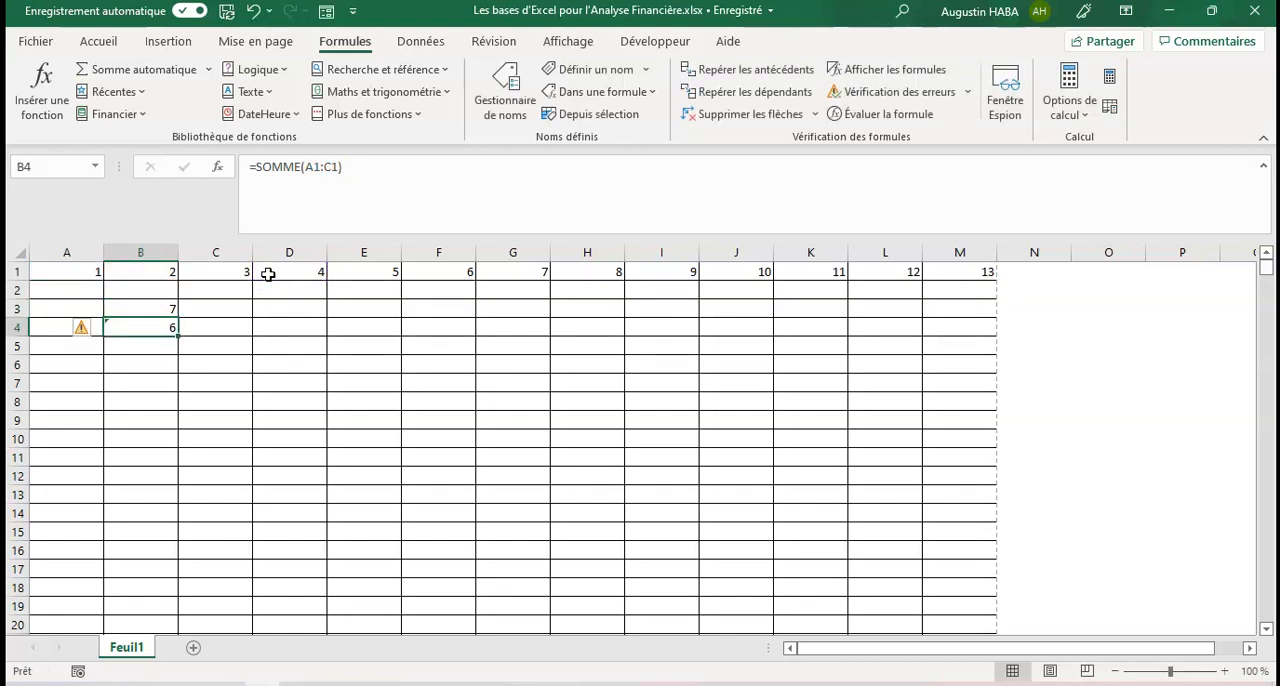
click(134, 311)
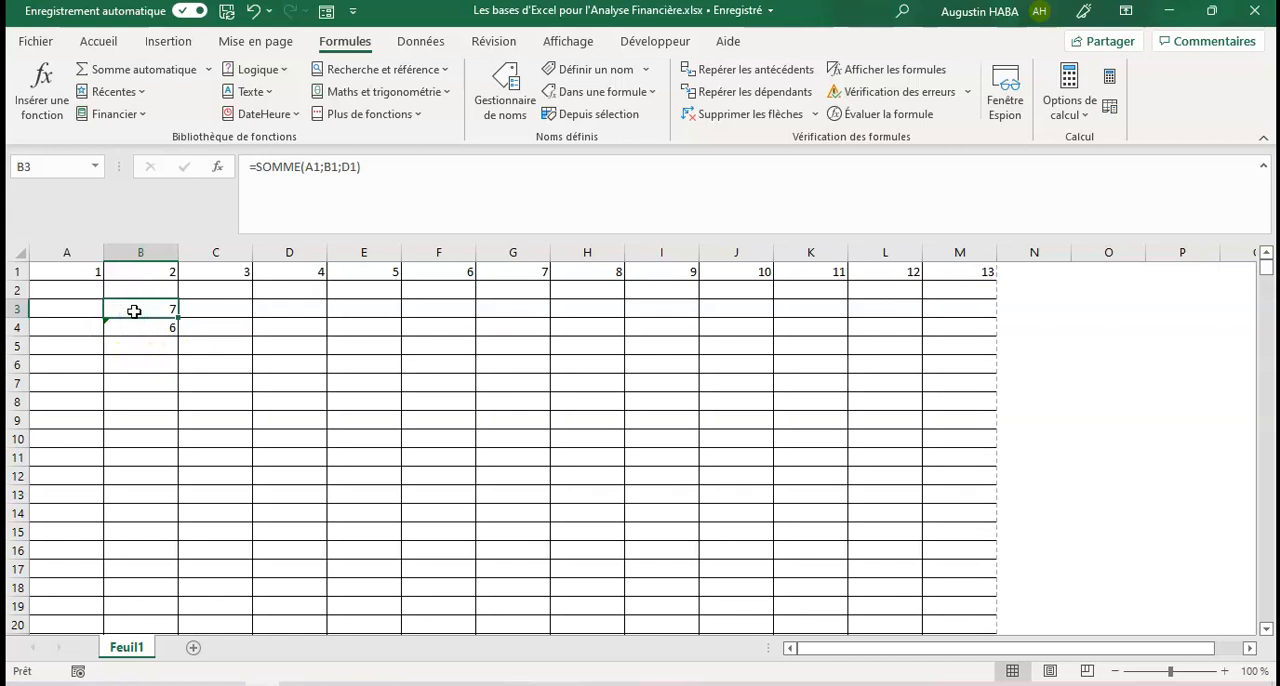
key(ctrl+z)
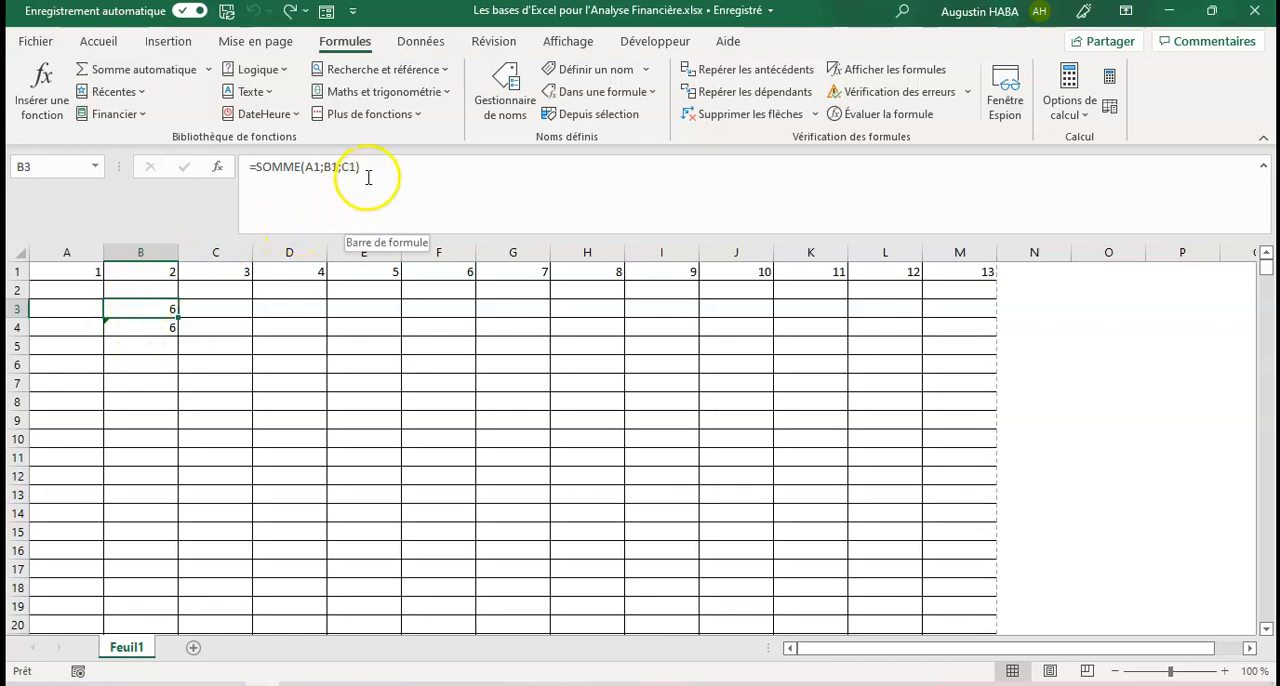
Step: Edit the formula text of cell B3 so its third argument refers to D1, giving =SOMME(A1;B1;D1)
click(350, 170)
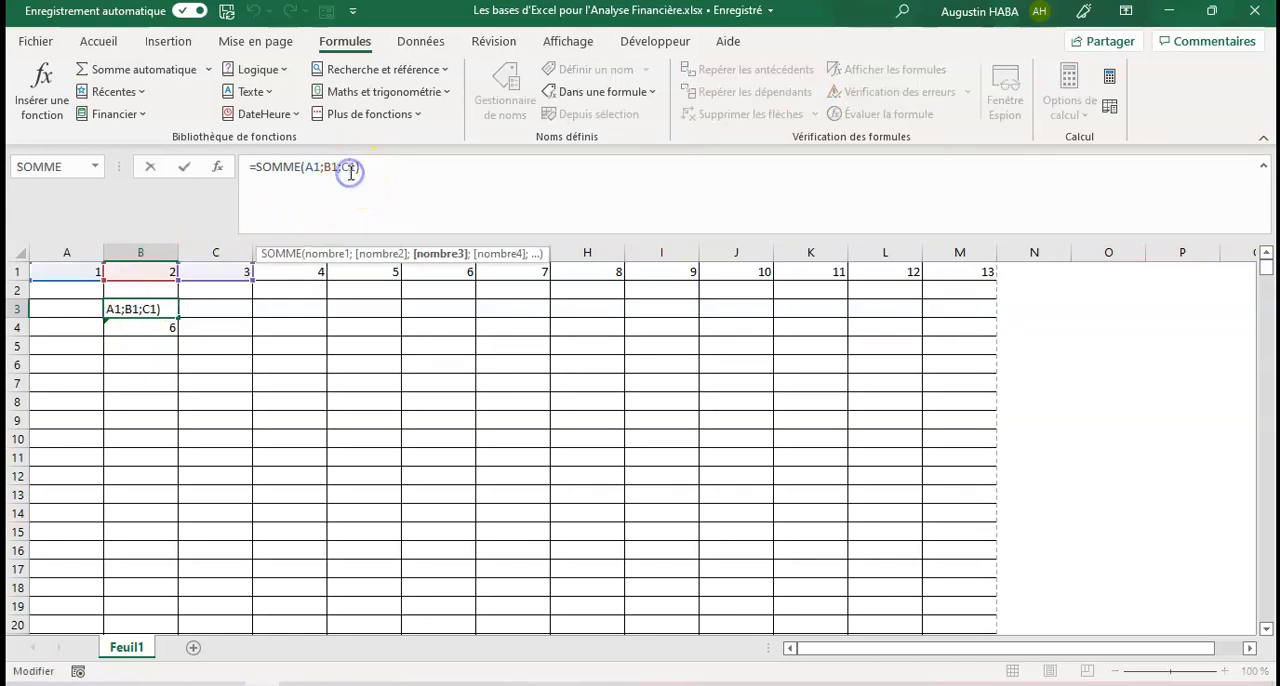
key(BackSpace)
text(D)
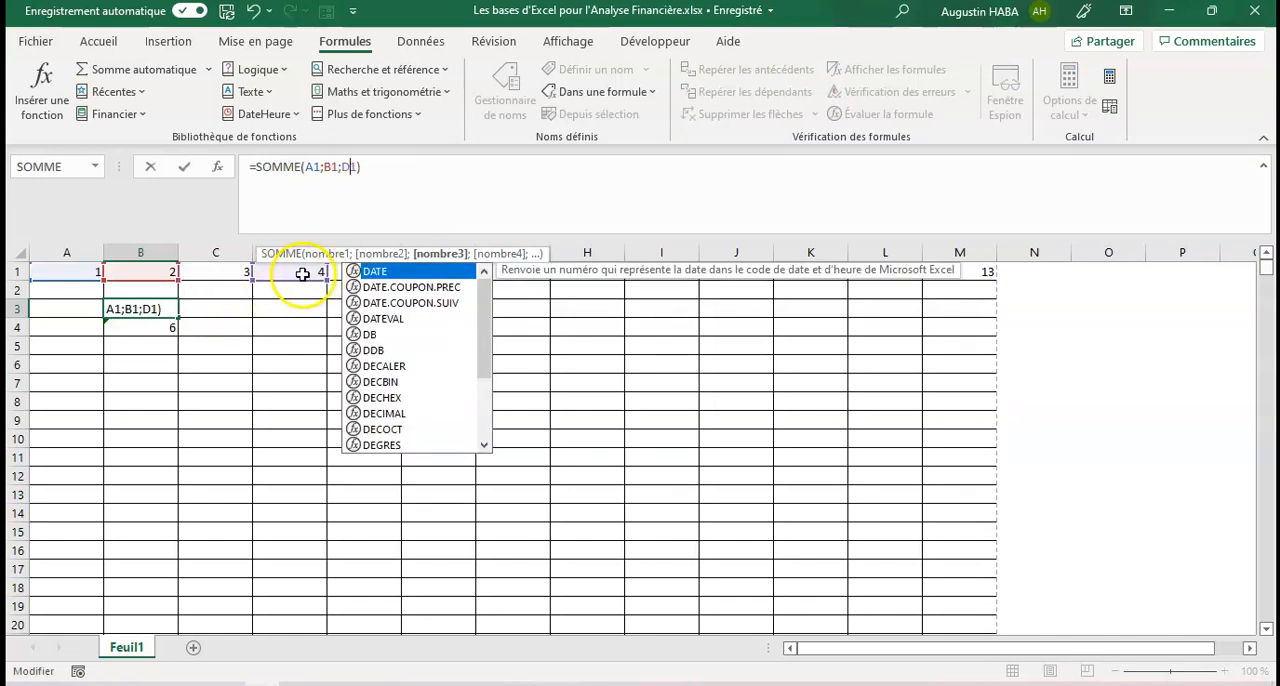
key(Return)
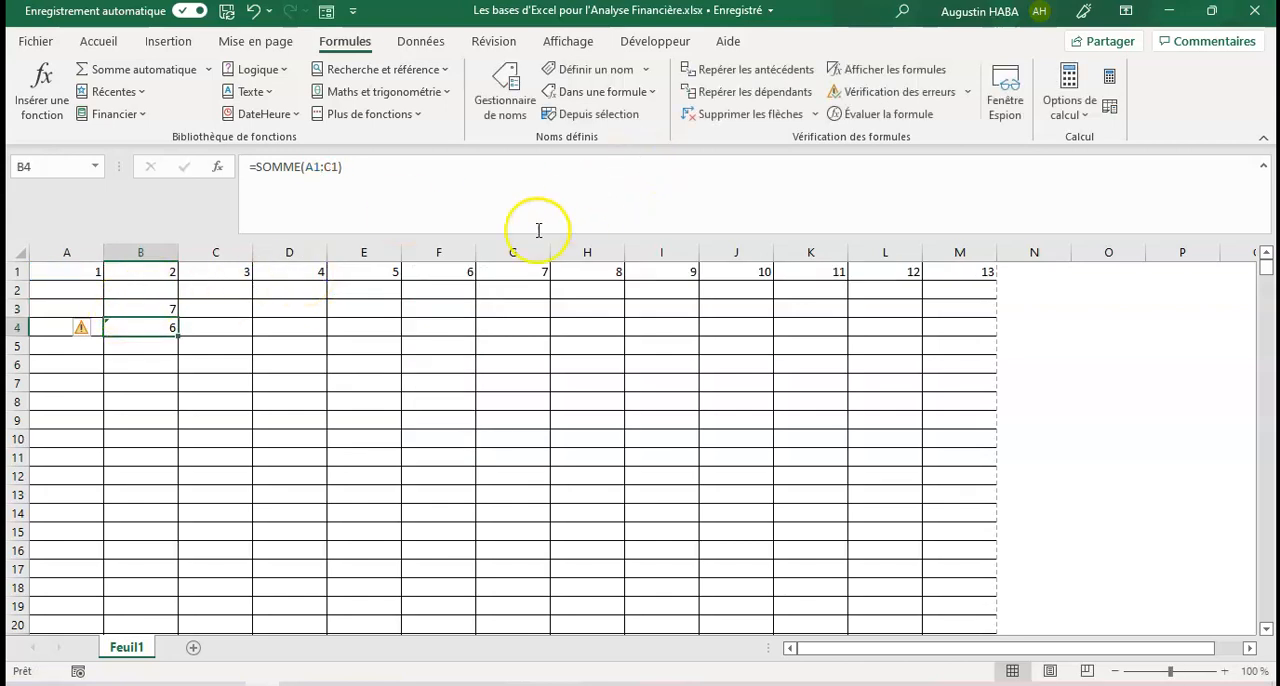
Step: Trace the dependents of cell D1, remove the tracer arrows from the sheet, and select empty cell C8
click(295, 274)
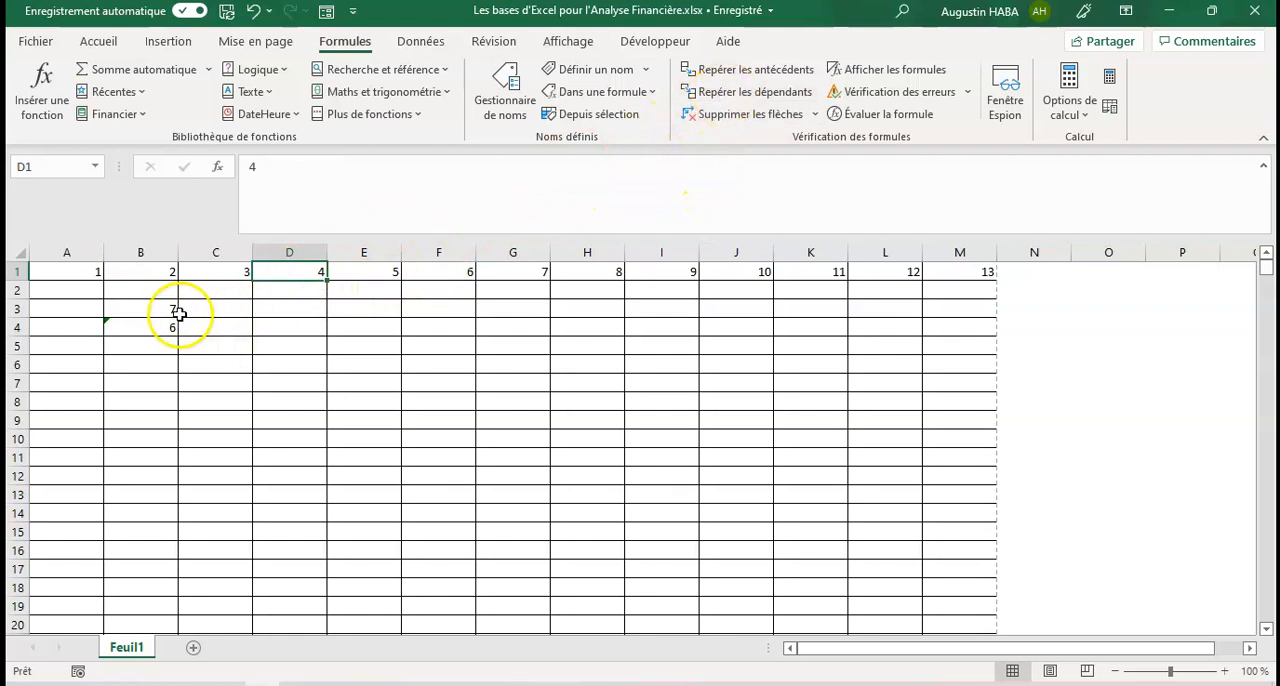
click(765, 92)
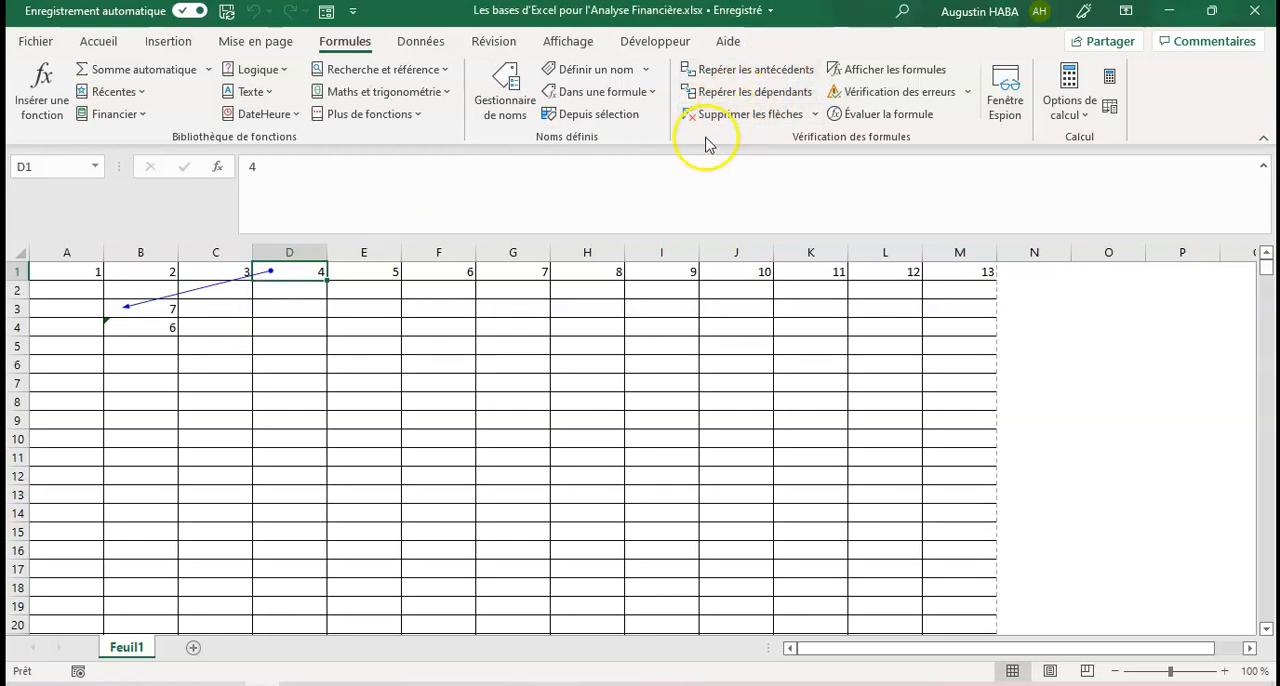
click(730, 117)
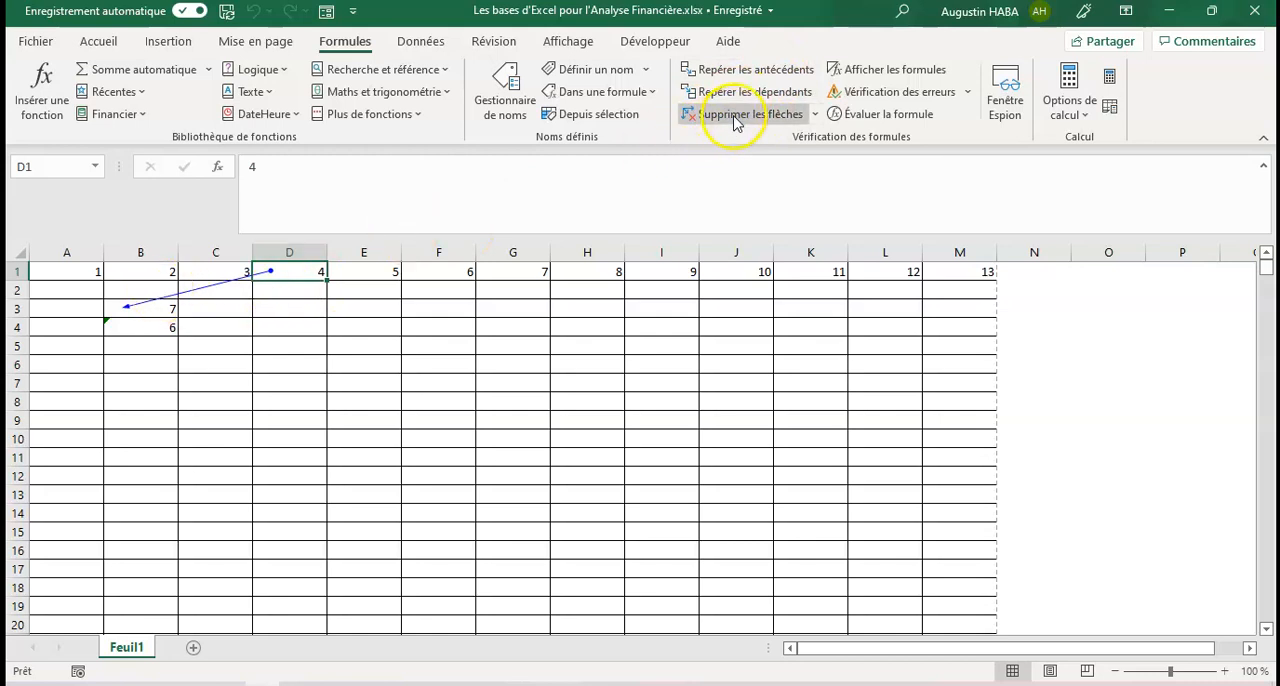
click(191, 396)
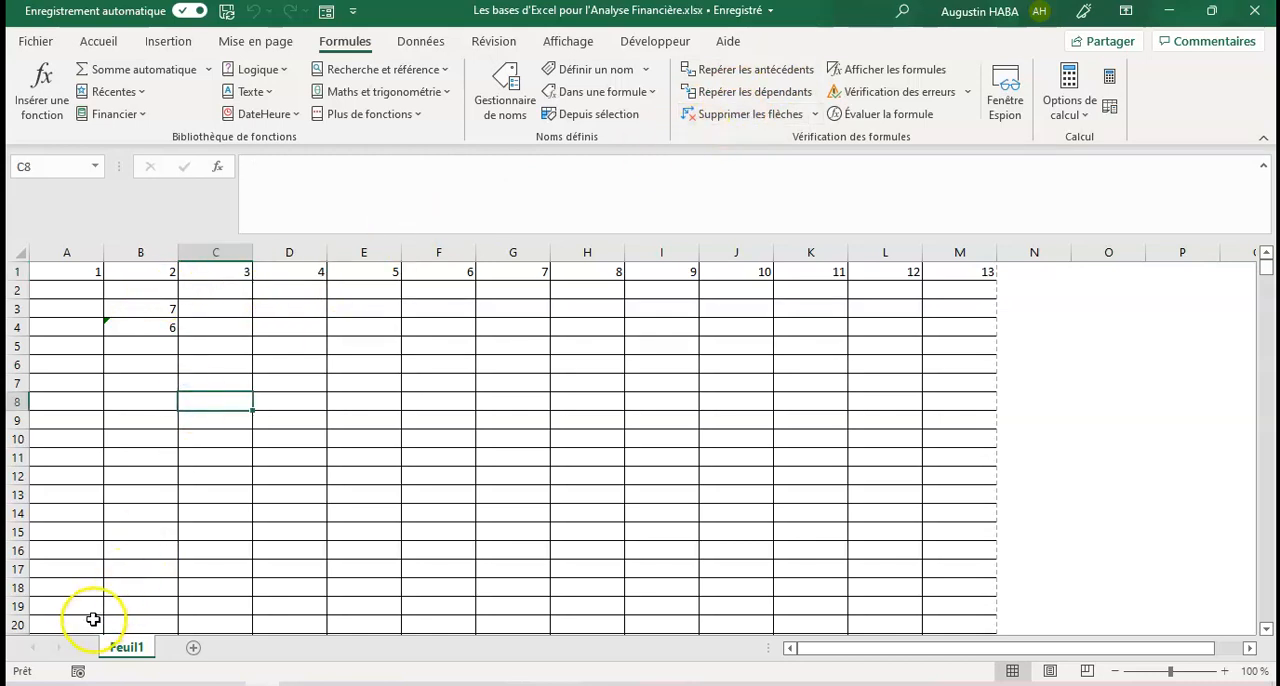